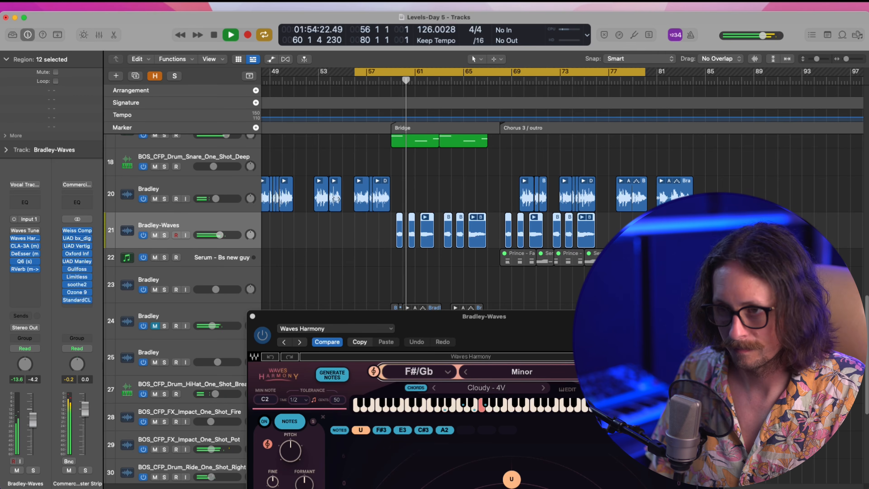
Step: Move the Waves Harmony window aside and check the Waves Tune Real-Time settings on the selected vocal track
{"action": "left_click_drag", "start_coordinate": [486, 344], "coordinate": [425, 106]}
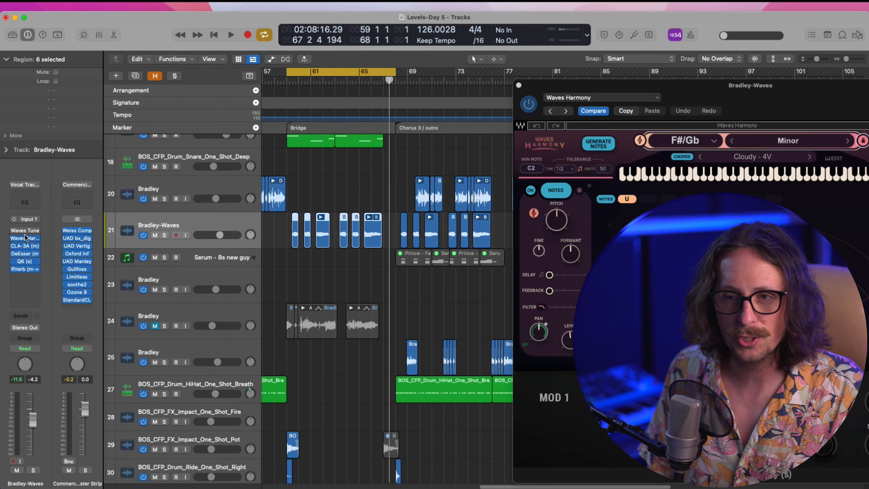
{"action": "left_click", "coordinate": [26, 231]}
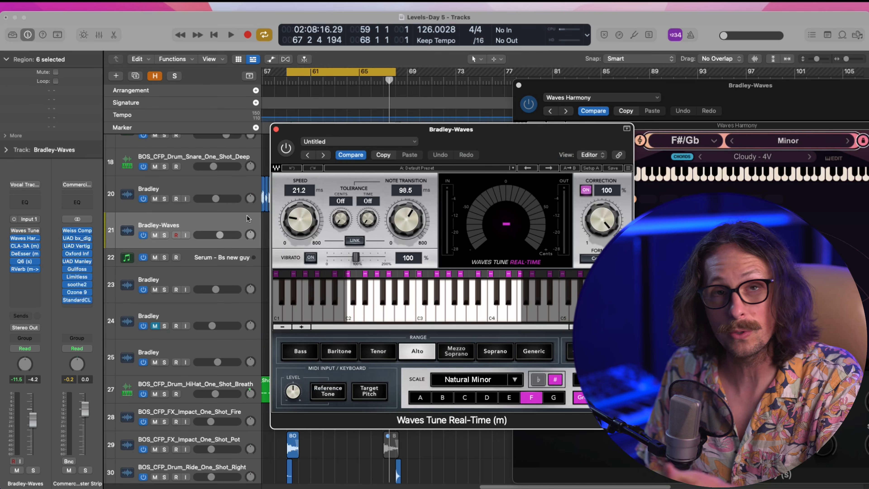
{"action": "left_click", "coordinate": [276, 130]}
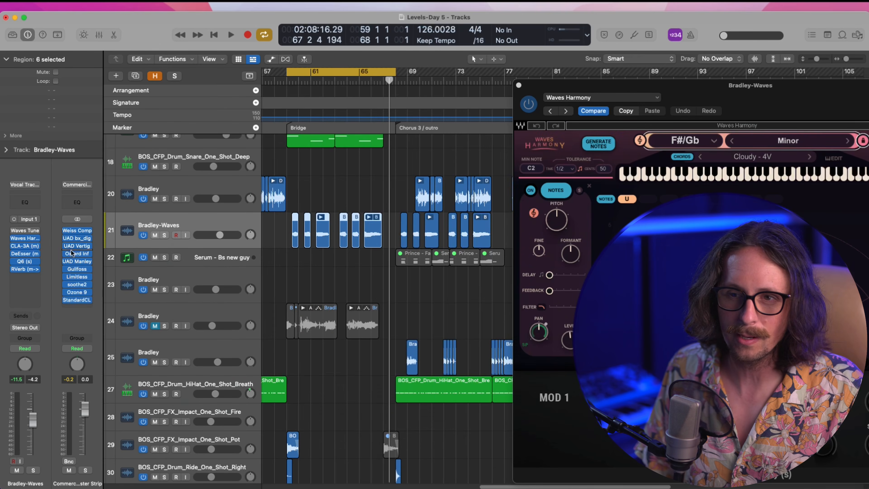
Step: Bring up Waves Harmony on the vocal track, have its Correct Notes option on, and reposition the plugin window
{"action": "left_click", "coordinate": [27, 240]}
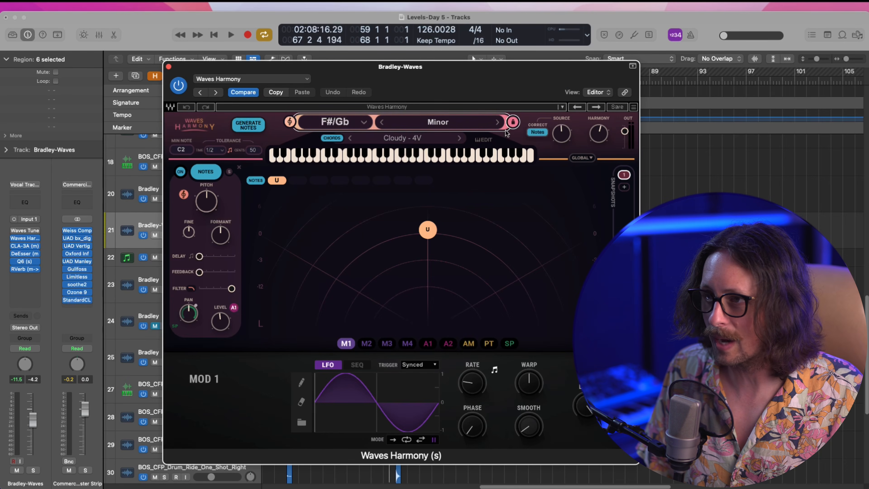
{"action": "left_click", "coordinate": [544, 136]}
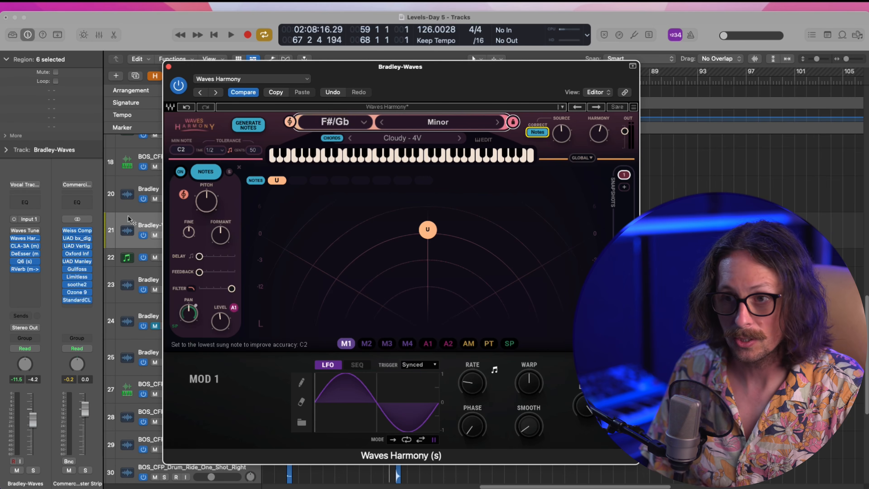
{"action": "mouse_move", "coordinate": [595, 145]}
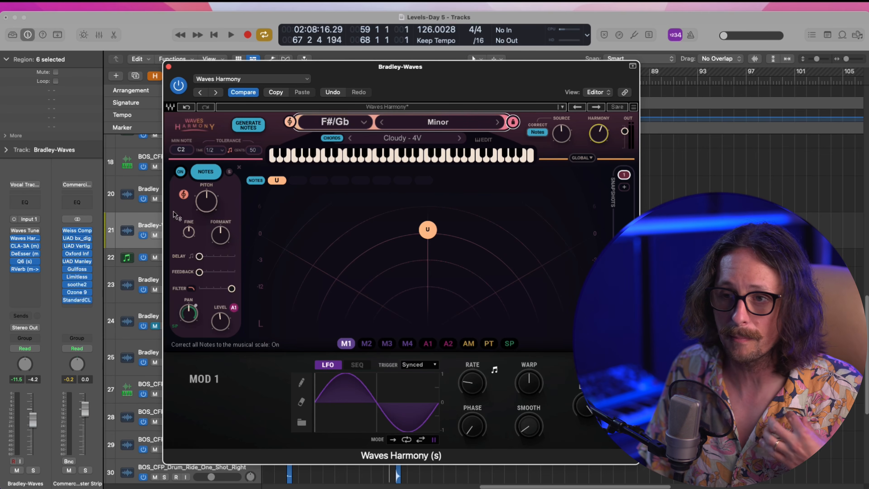
{"action": "left_click", "coordinate": [146, 217]}
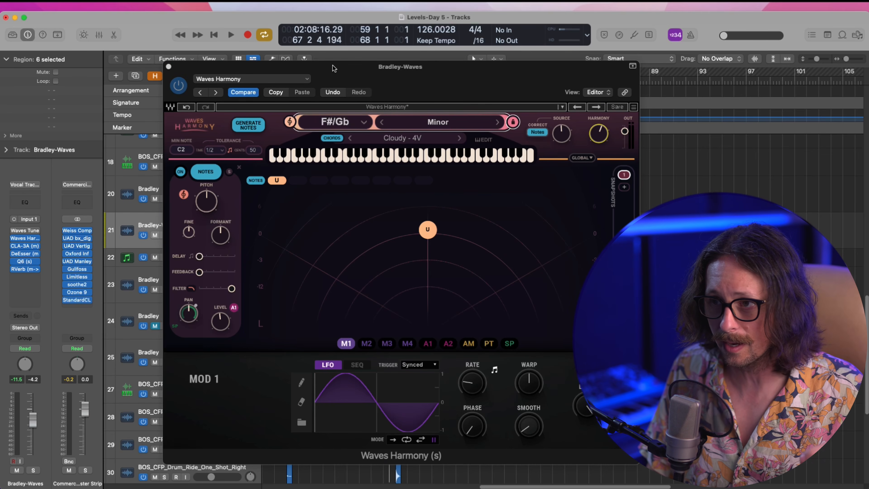
{"action": "left_click_drag", "start_coordinate": [335, 69], "coordinate": [411, 56]}
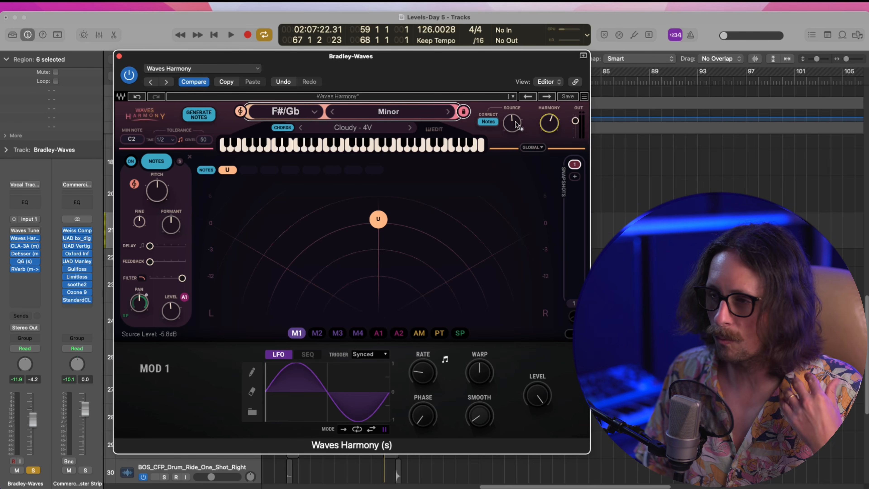
Step: Audition the source vocal and the harmonies separately by lowering the Source level and the Harmony level to -Inf in turn
{"action": "left_click_drag", "start_coordinate": [515, 123], "coordinate": [480, 203]}
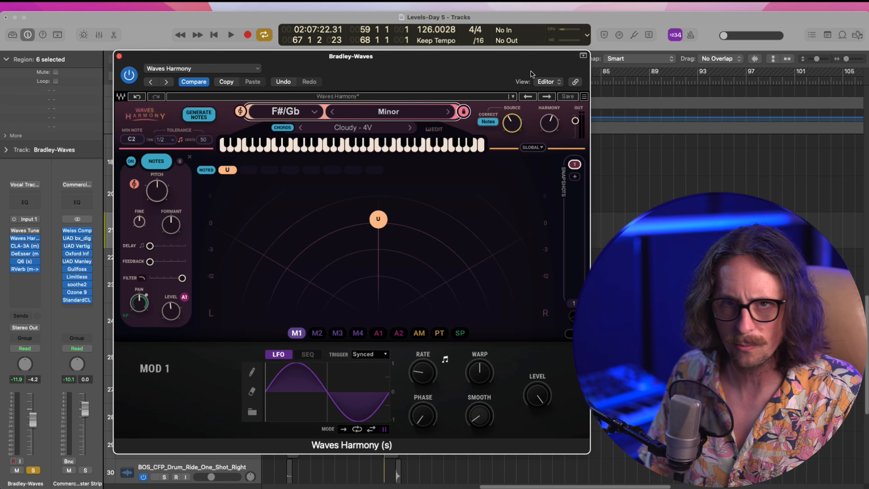
{"action": "key", "text": "space"}
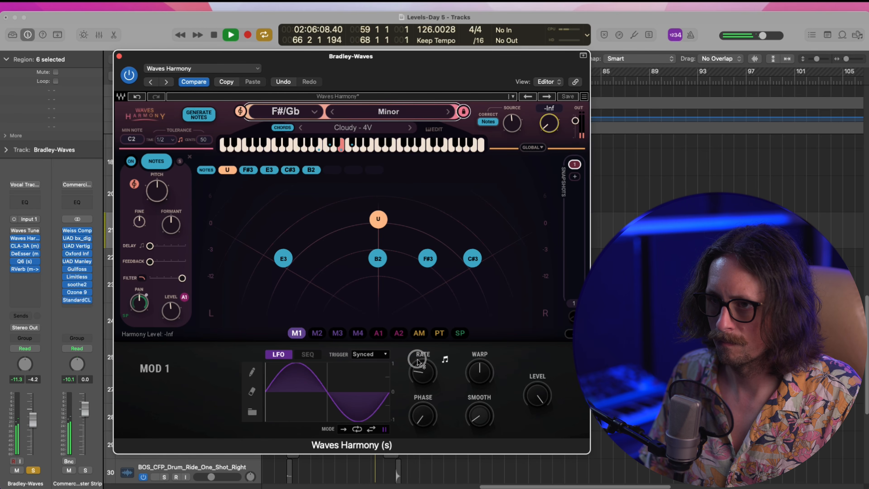
{"action": "key", "text": "space"}
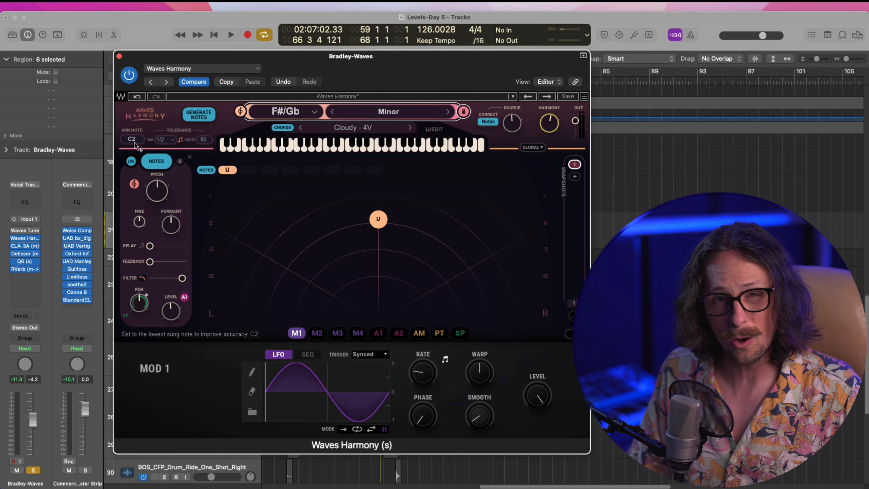
Step: Look through the available Chords and Harmonies presets of the chord map in Waves Harmony
{"action": "left_click", "coordinate": [353, 127]}
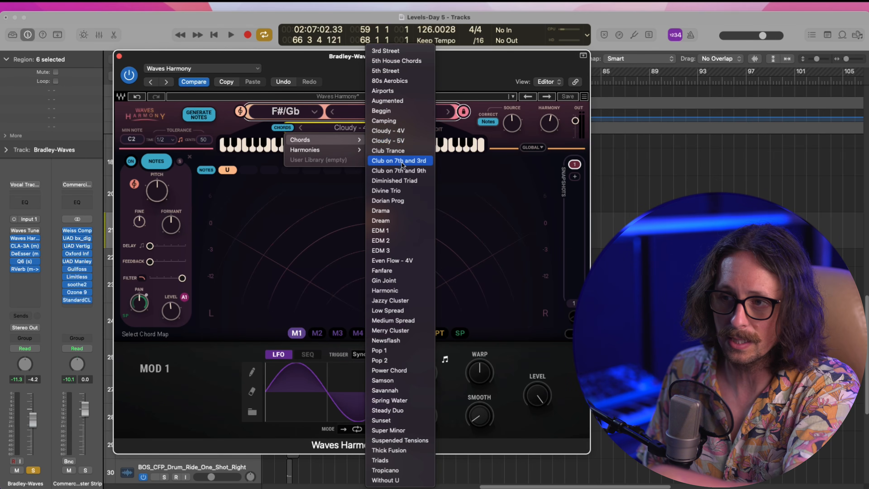
{"action": "mouse_move", "coordinate": [329, 153]}
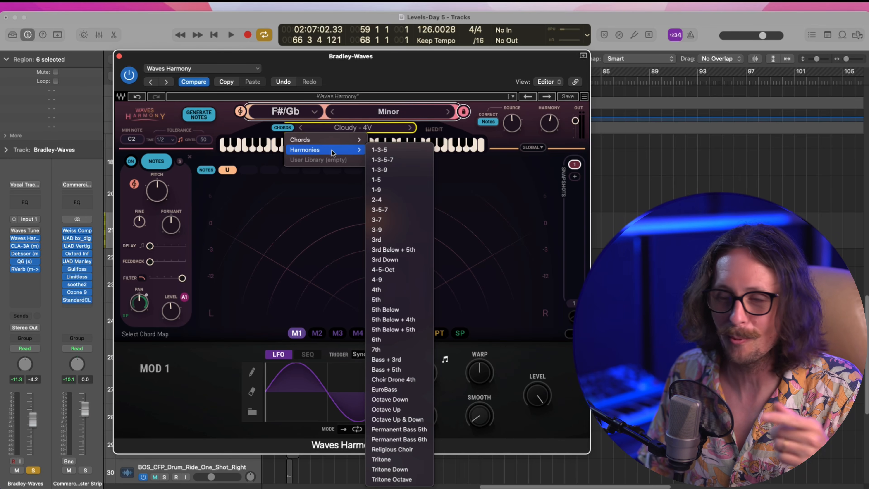
{"action": "left_click", "coordinate": [394, 290]}
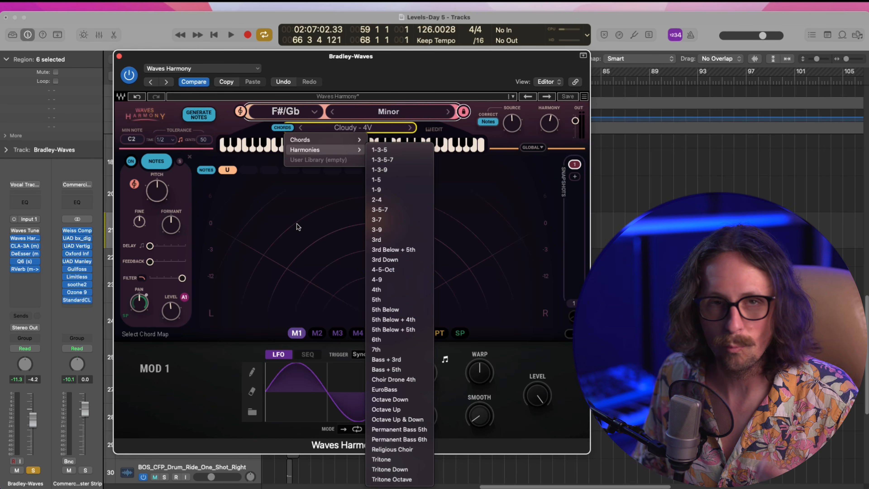
{"action": "left_click", "coordinate": [314, 211]}
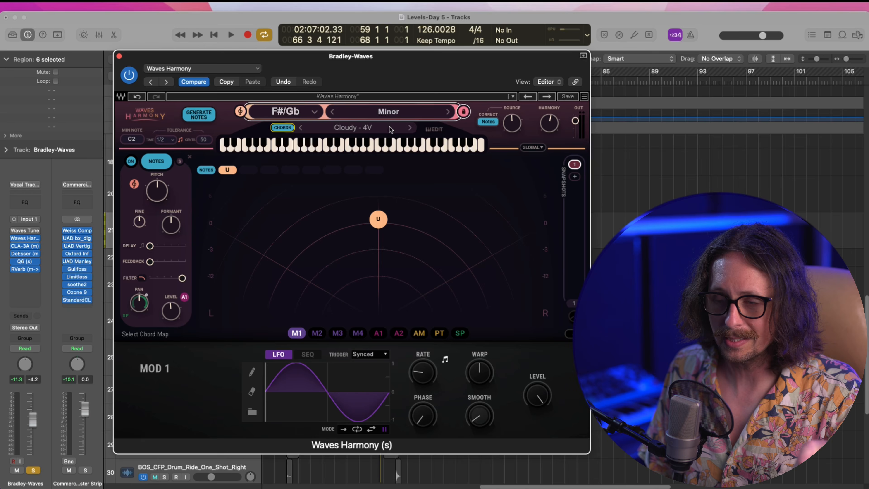
{"action": "left_click", "coordinate": [359, 127]}
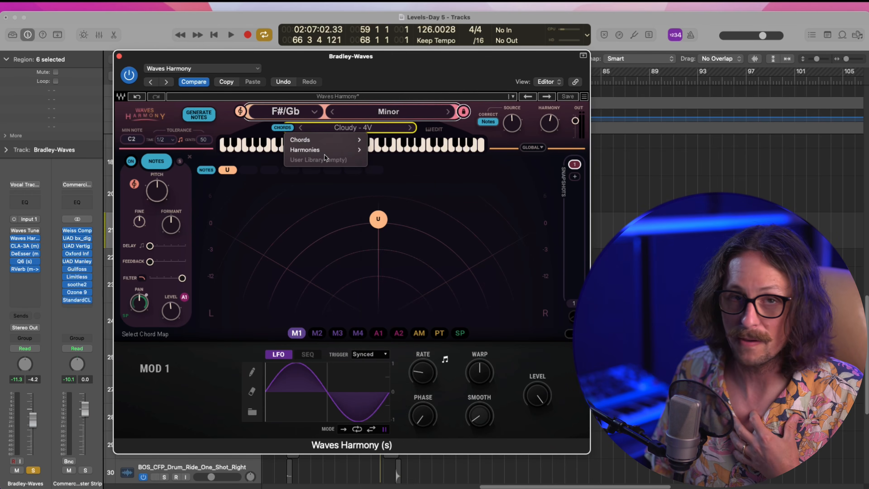
{"action": "mouse_move", "coordinate": [328, 155]}
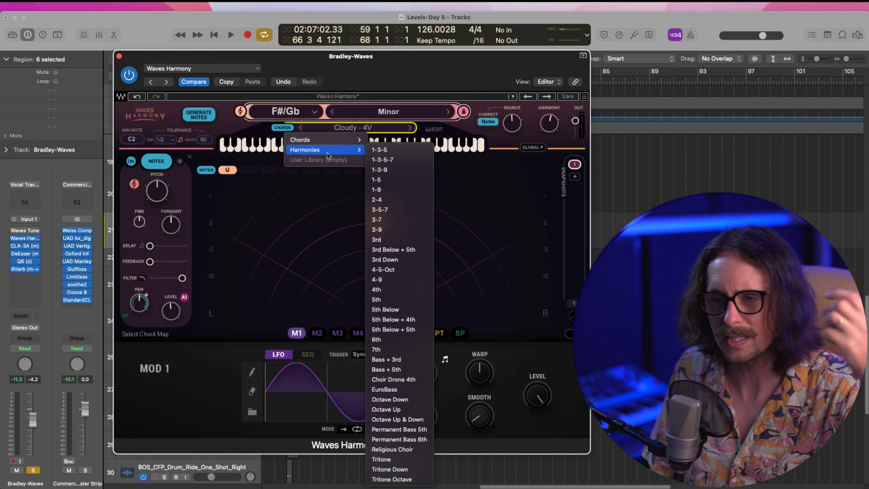
{"action": "left_click", "coordinate": [267, 239]}
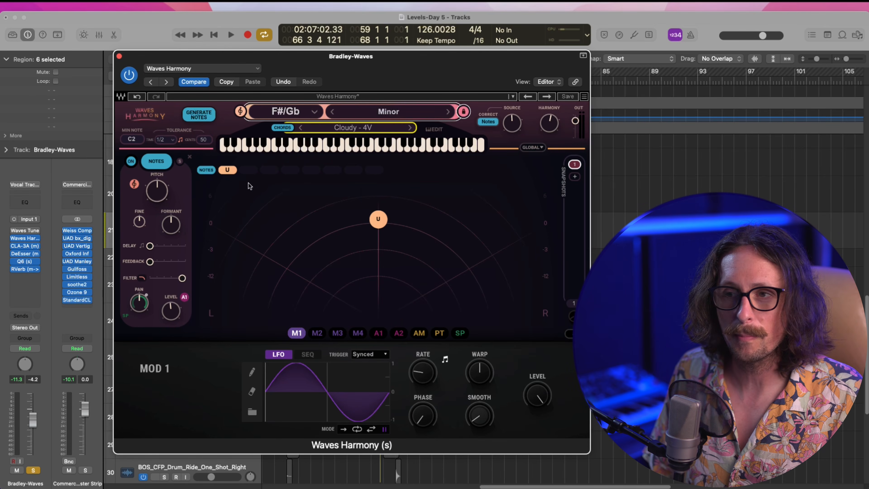
Step: In the global harmony controls, lower the formant and widen the stereo spread to 161% during looped playback
{"action": "left_click", "coordinate": [533, 147]}
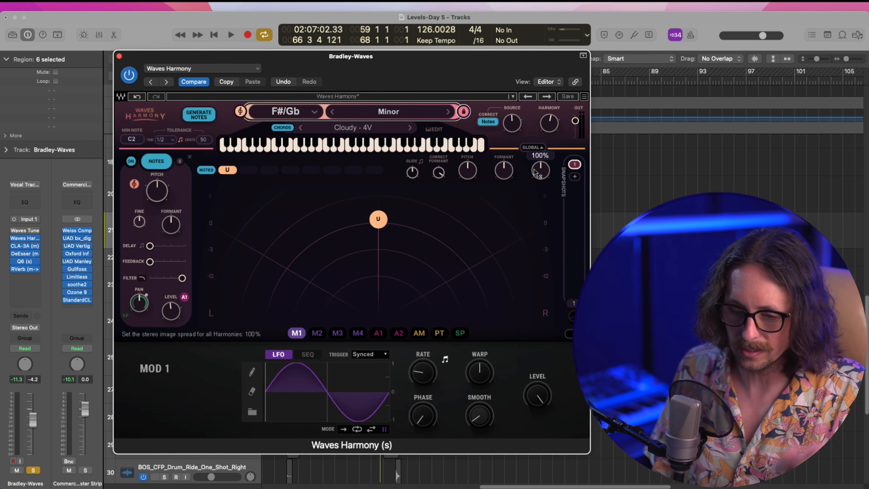
{"action": "key", "text": "space"}
{"action": "left_click_drag", "start_coordinate": [502, 171], "coordinate": [483, 296]}
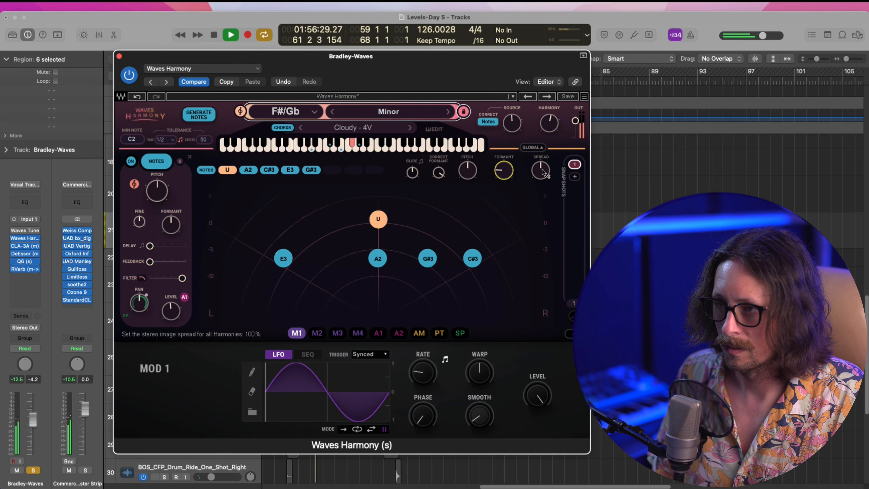
{"action": "left_click_drag", "start_coordinate": [542, 172], "coordinate": [552, 78]}
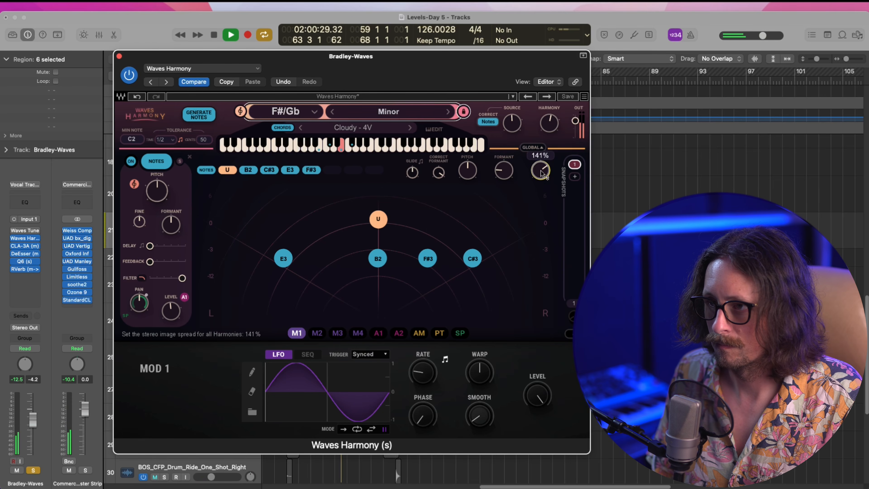
{"action": "left_click_drag", "start_coordinate": [541, 172], "coordinate": [543, 113]}
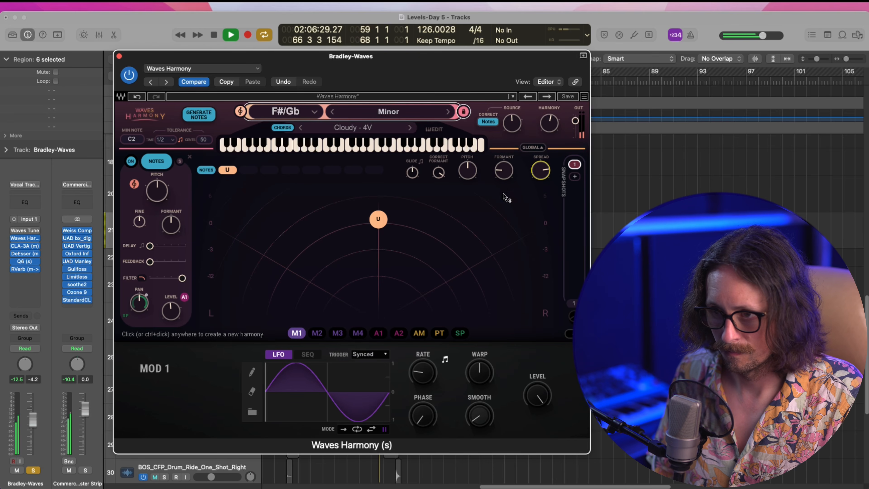
{"action": "key", "text": "space"}
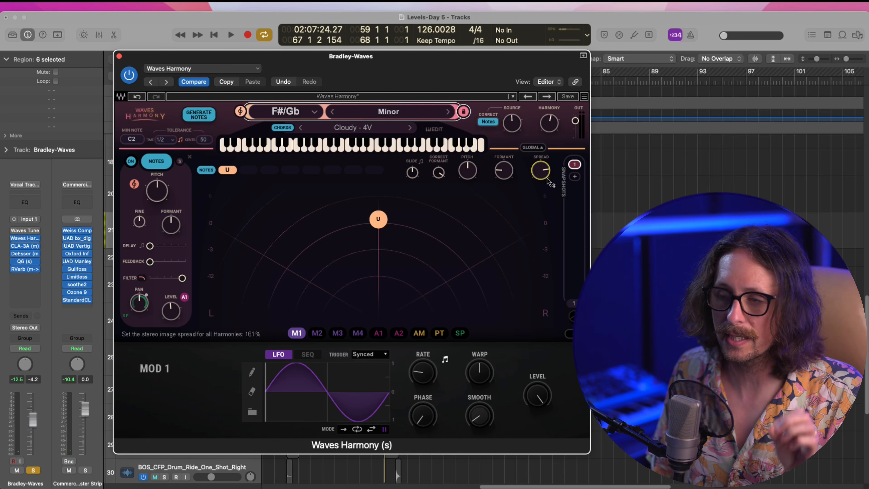
Step: Raise the global formant offset to 8 while listening, and set the stereo spread of all harmonies to 100%
{"action": "left_click_drag", "start_coordinate": [503, 171], "coordinate": [510, 102]}
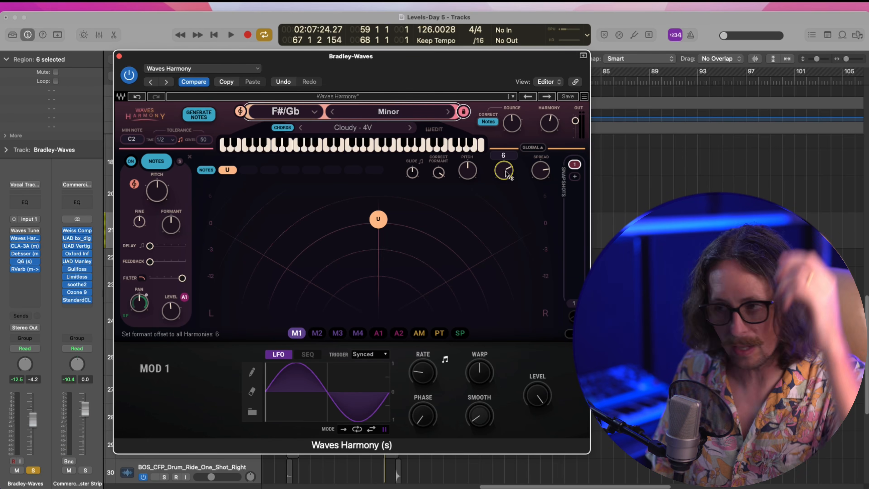
{"action": "key", "text": "space"}
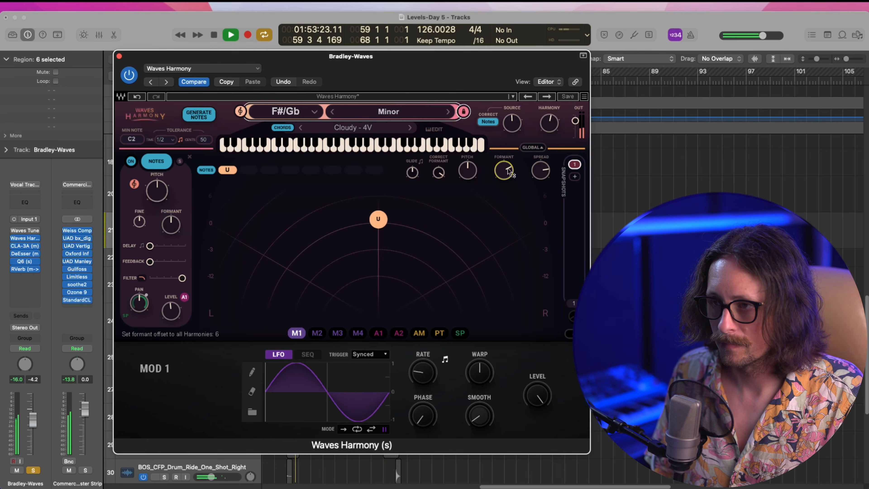
{"action": "left_click_drag", "start_coordinate": [507, 170], "coordinate": [517, 124]}
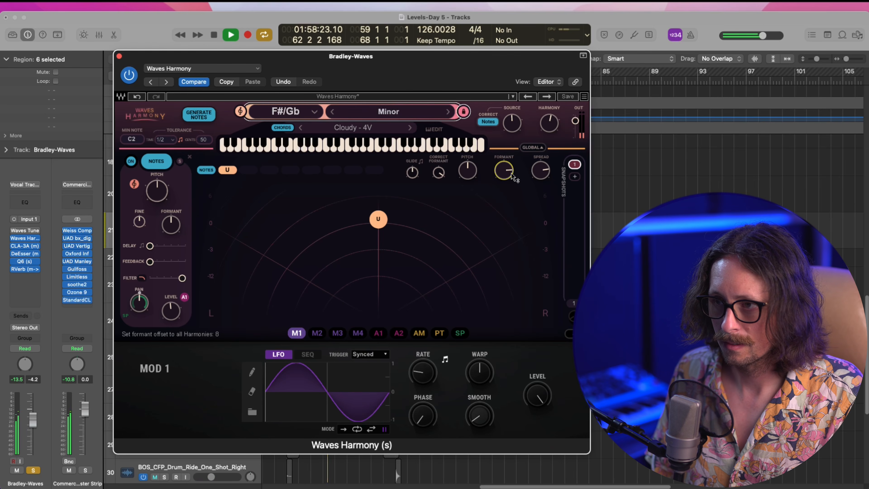
{"action": "key", "text": "space"}
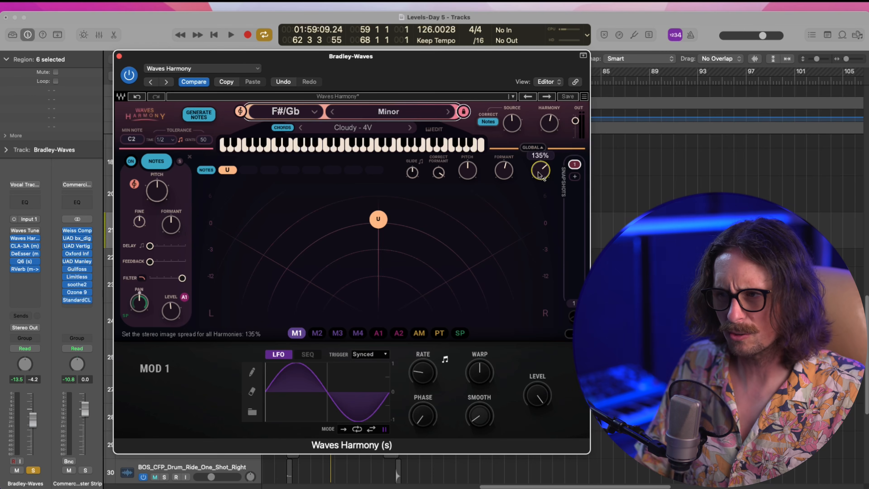
{"action": "left_click_drag", "start_coordinate": [539, 174], "coordinate": [524, 239]}
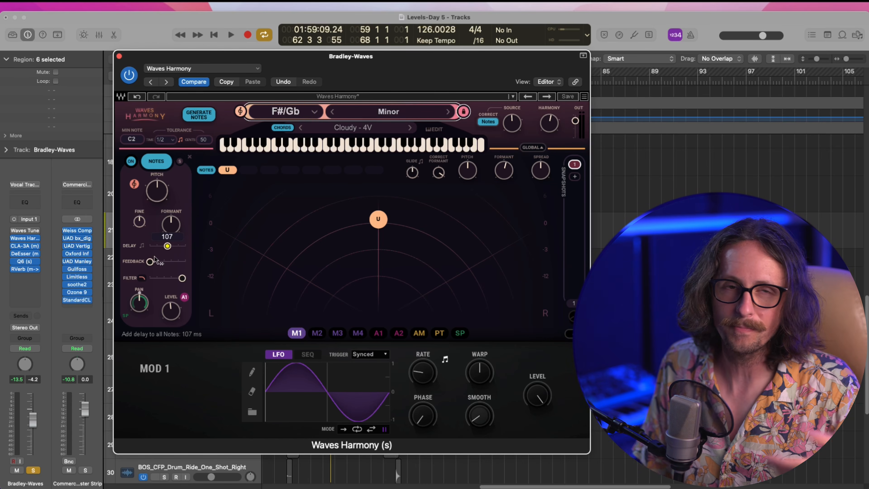
Step: Sync the harmony notes' delay to tempo, lengthen it, and adjust its feedback to below 43.3 during playback
{"action": "left_click", "coordinate": [142, 247]}
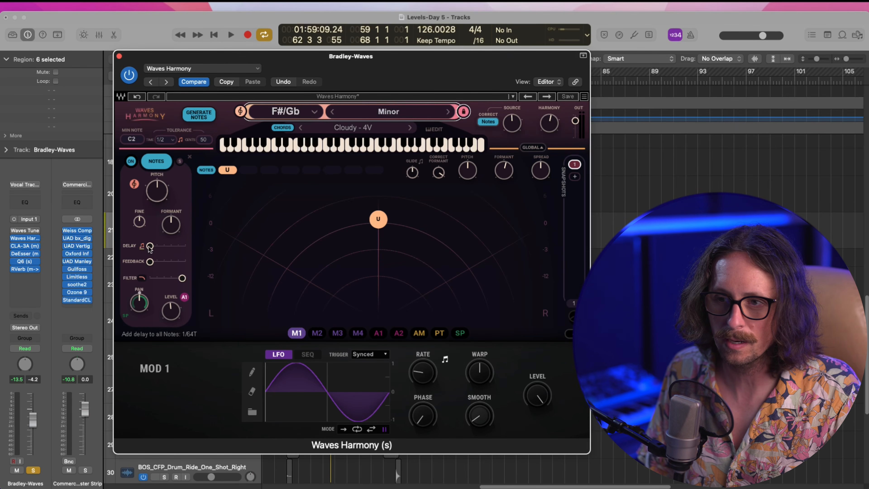
{"action": "left_click_drag", "start_coordinate": [151, 246], "coordinate": [232, 245]}
{"action": "key", "text": "space"}
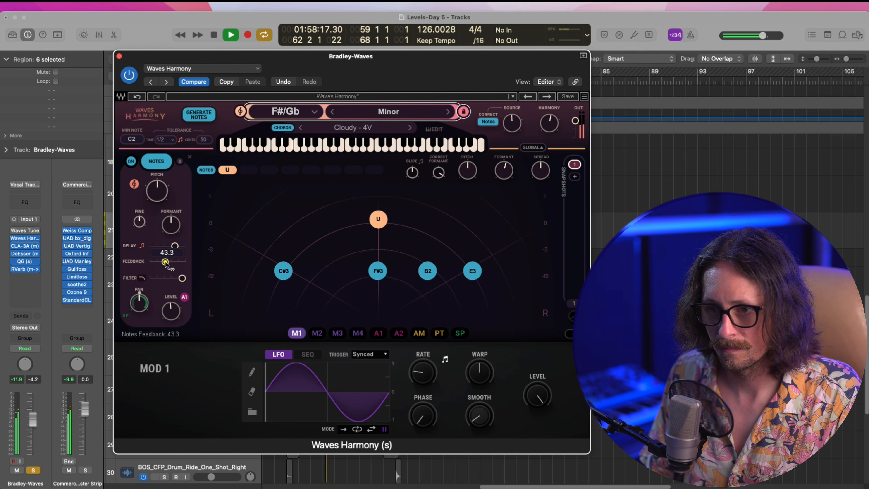
{"action": "left_click_drag", "start_coordinate": [165, 262], "coordinate": [83, 274]}
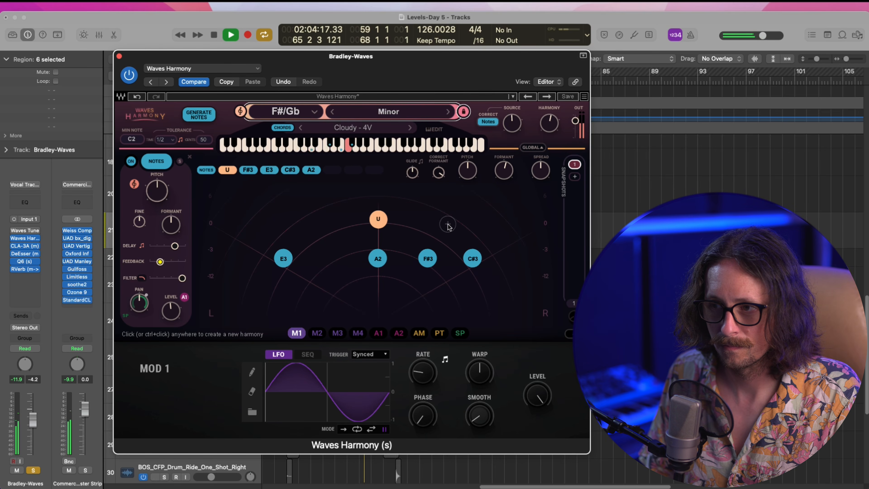
Step: Move the plugin window aside, unsolo the vocal track, and widen the harmonies' stereo spread while the full mix plays
{"action": "left_click_drag", "start_coordinate": [354, 71], "coordinate": [538, 73]}
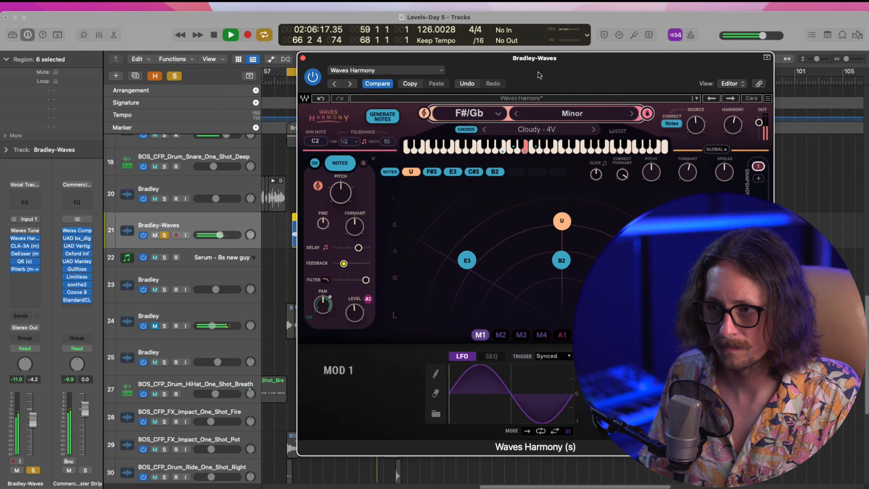
{"action": "key", "text": "space"}
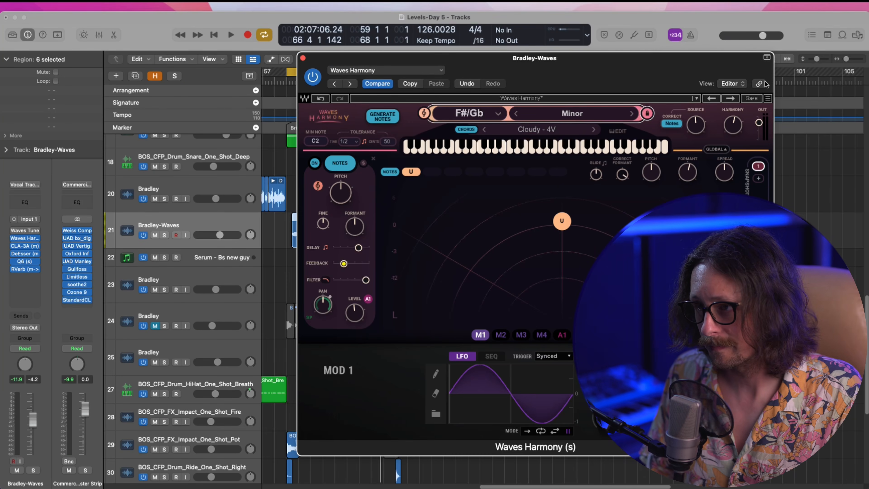
{"action": "key", "text": "space"}
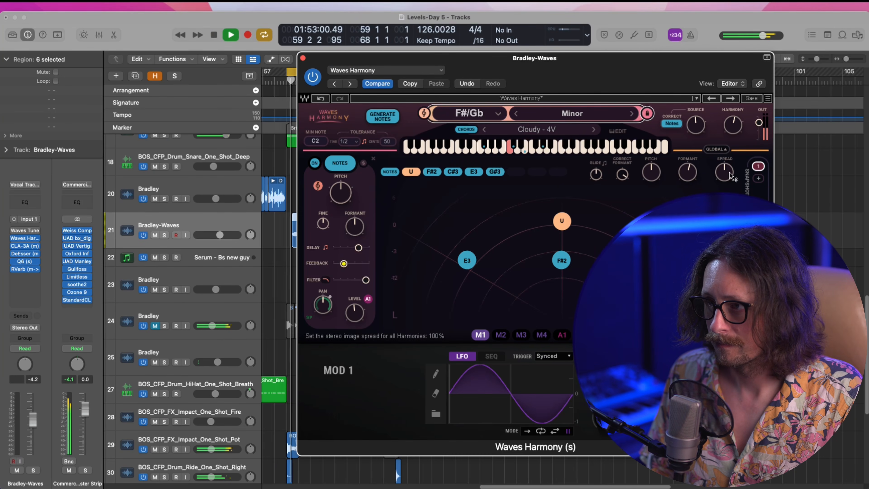
{"action": "left_click_drag", "start_coordinate": [728, 172], "coordinate": [744, 107]}
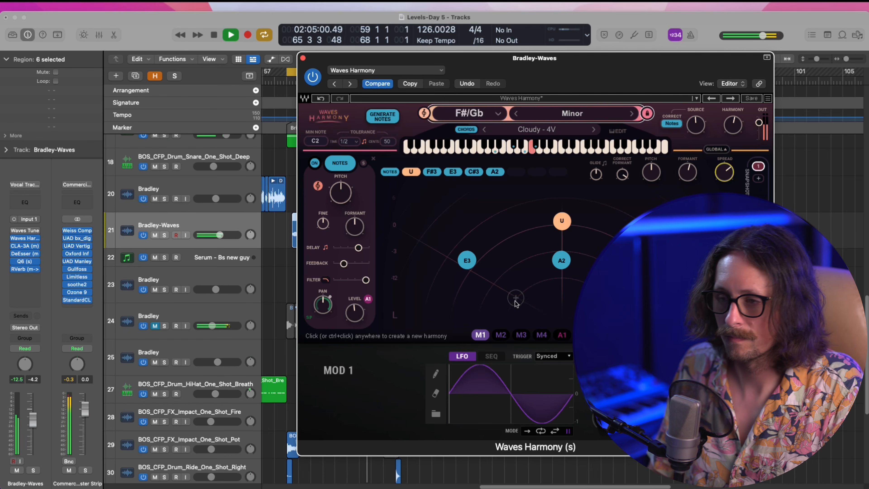
Step: Sweep the harmony notes' filter cutoff between 428 Hz and 20000 Hz while listening, and settle on a mid-range setting
{"action": "key", "text": "space"}
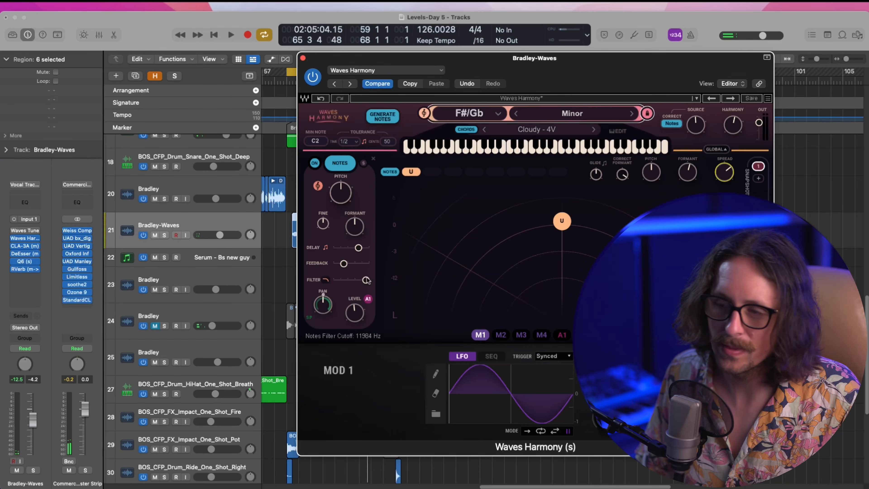
{"action": "left_click_drag", "start_coordinate": [369, 280], "coordinate": [354, 291]}
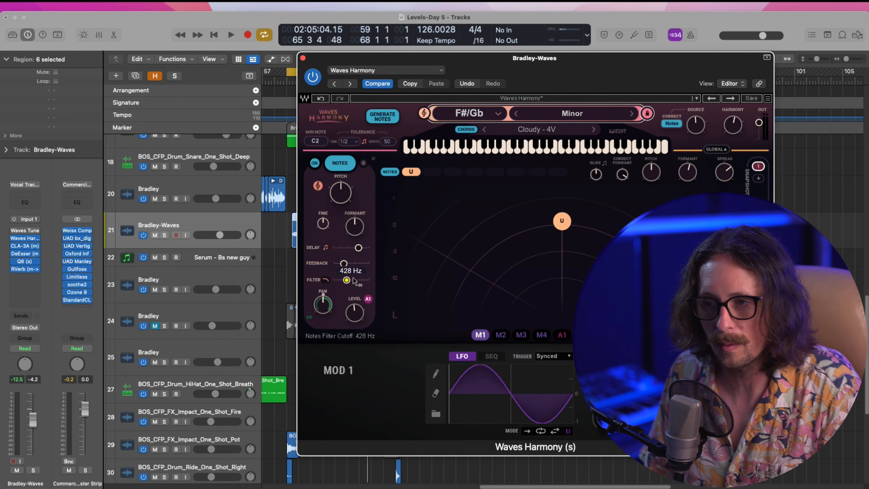
{"action": "key", "text": "space"}
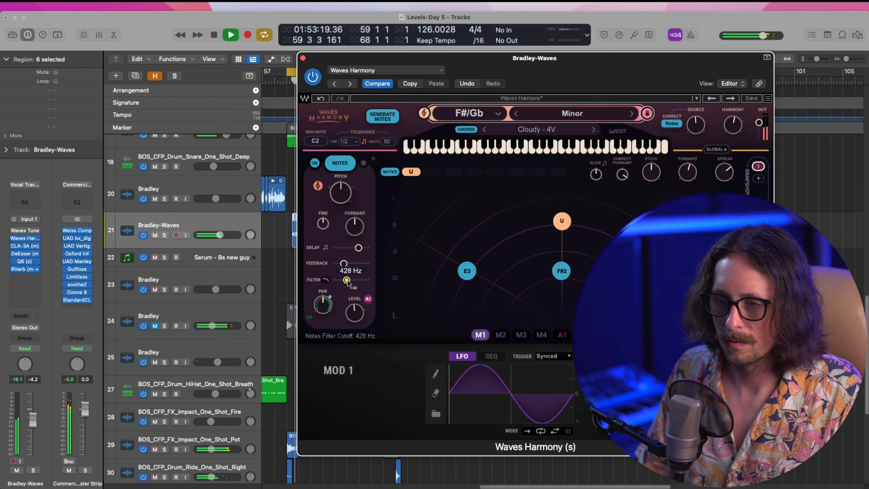
{"action": "mouse_move", "coordinate": [347, 280]}
{"action": "left_mouse_down"}
{"action": "mouse_move", "coordinate": [380, 262]}
{"action": "mouse_move", "coordinate": [349, 281]}
{"action": "left_mouse_up"}
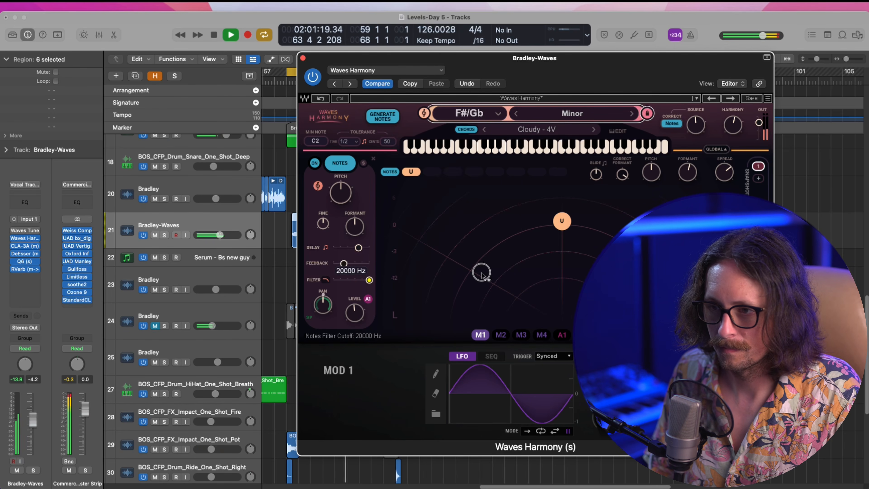
{"action": "left_click_drag", "start_coordinate": [349, 281], "coordinate": [251, 283]}
{"action": "key", "text": "space"}
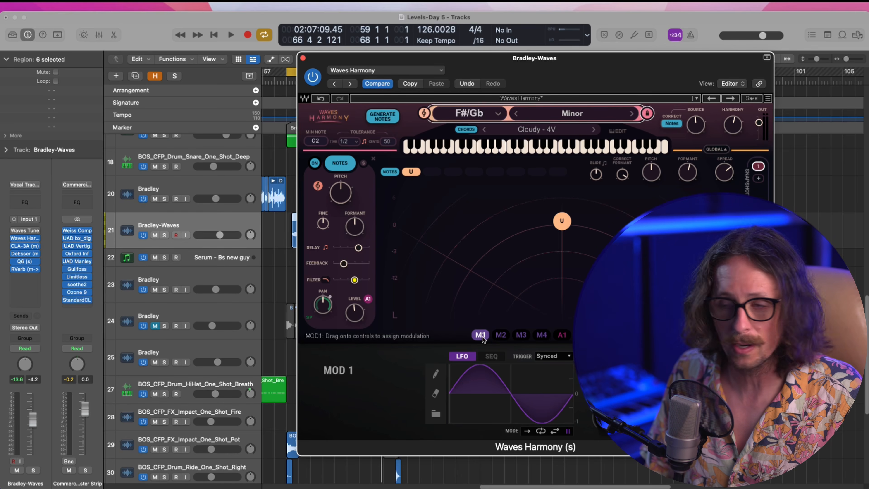
Step: Assign MOD 1 to the harmony notes' pan and try its trigger modes, including ReTrigger and Free, ending on Synced
{"action": "left_click_drag", "start_coordinate": [481, 337], "coordinate": [321, 305]}
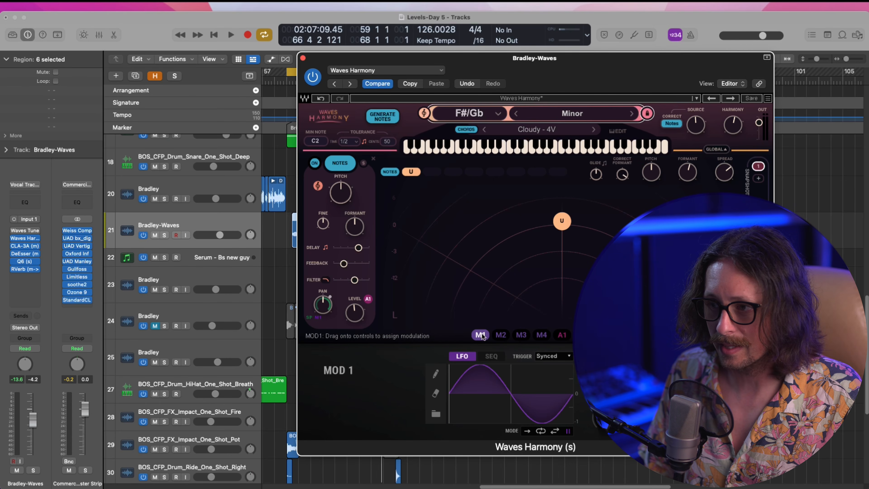
{"action": "left_click", "coordinate": [564, 356]}
{"action": "left_click", "coordinate": [569, 367]}
{"action": "left_click", "coordinate": [563, 358]}
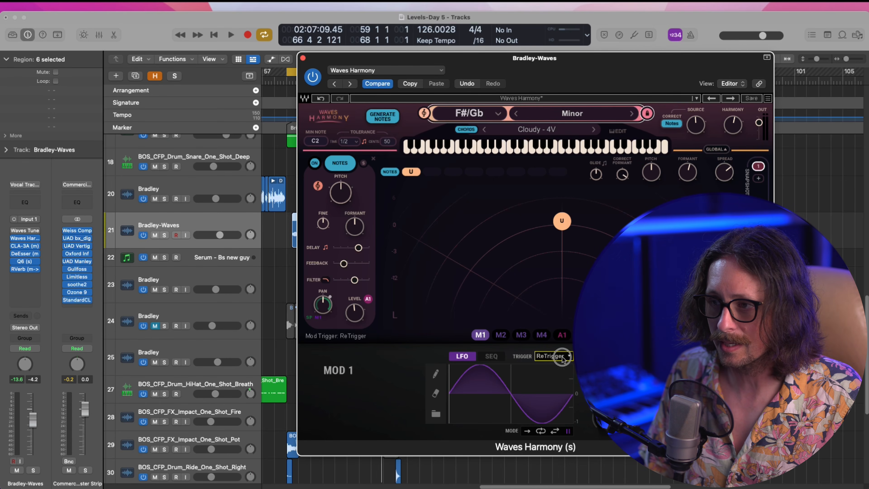
{"action": "left_click", "coordinate": [562, 360]}
{"action": "left_click", "coordinate": [566, 365]}
{"action": "left_click", "coordinate": [564, 356]}
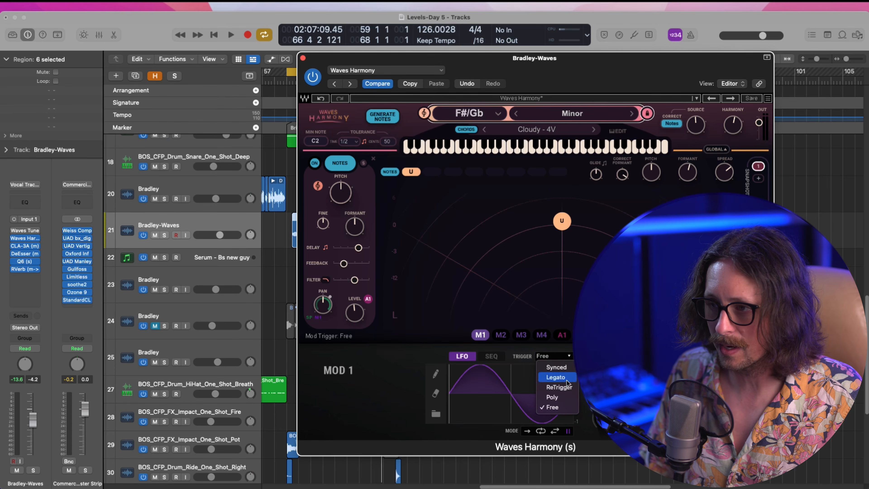
{"action": "left_click", "coordinate": [561, 369]}
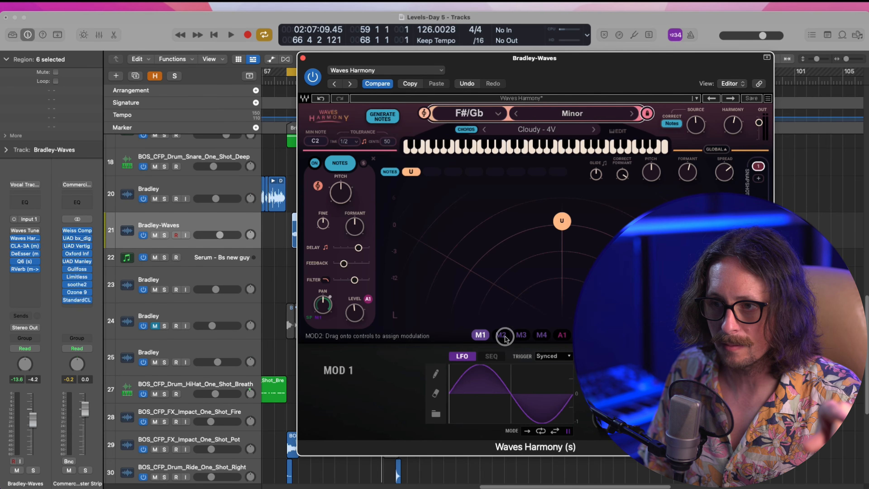
Step: Examine the MOD 1 to MOD 4, Pitch, Amplitude and ADSR 1 modulation sources and the overall harmony level
{"action": "mouse_move", "coordinate": [505, 338]}
{"action": "left_mouse_down"}
{"action": "mouse_move", "coordinate": [504, 301]}
{"action": "mouse_move", "coordinate": [504, 340]}
{"action": "left_mouse_up"}
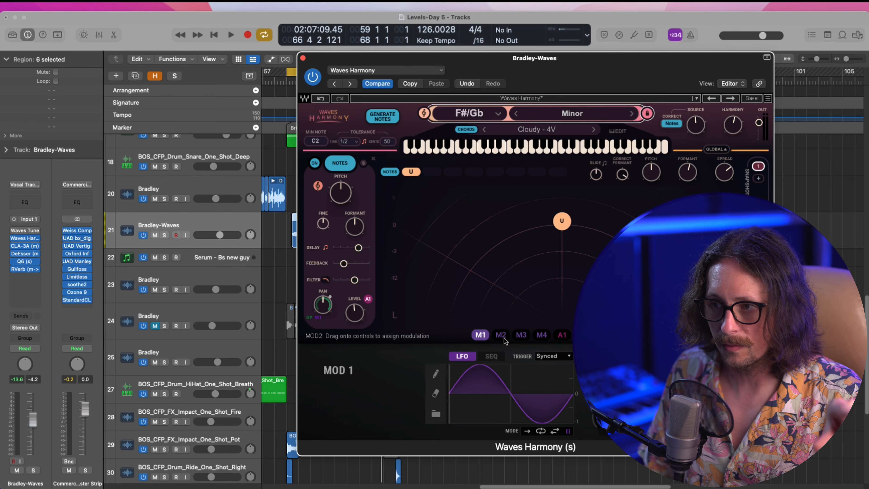
{"action": "left_click", "coordinate": [502, 338]}
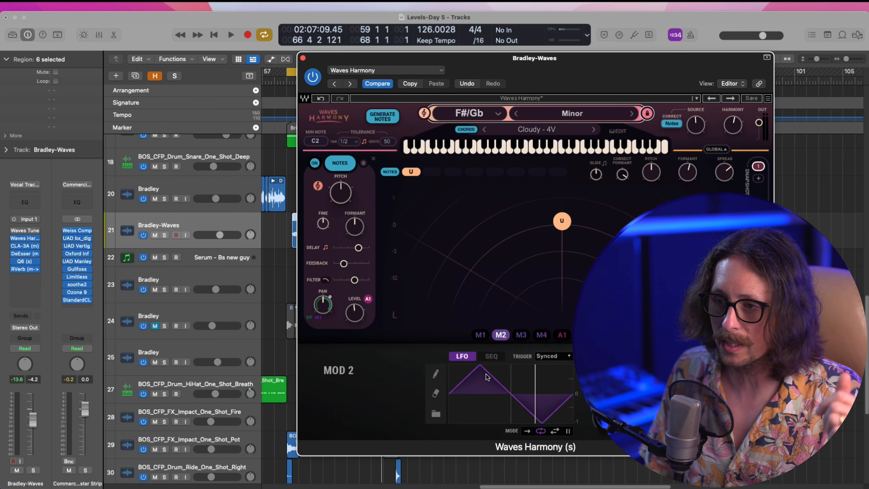
{"action": "left_click", "coordinate": [482, 335]}
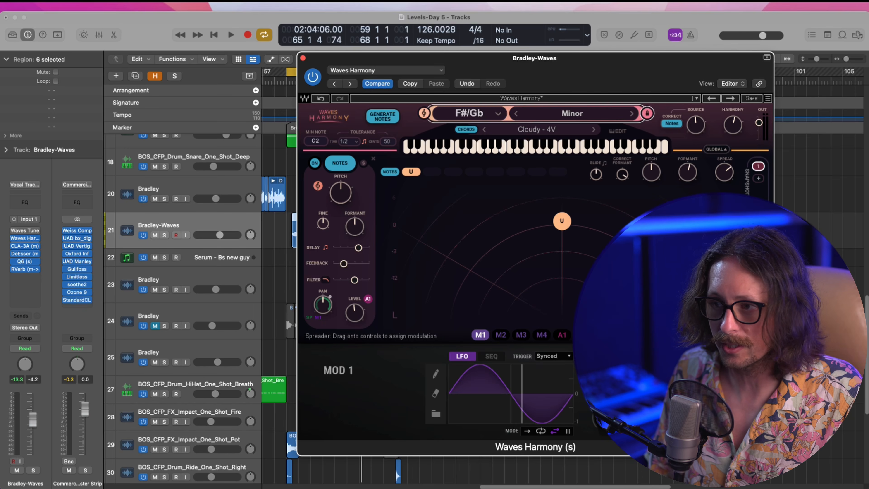
{"action": "left_click", "coordinate": [603, 335]}
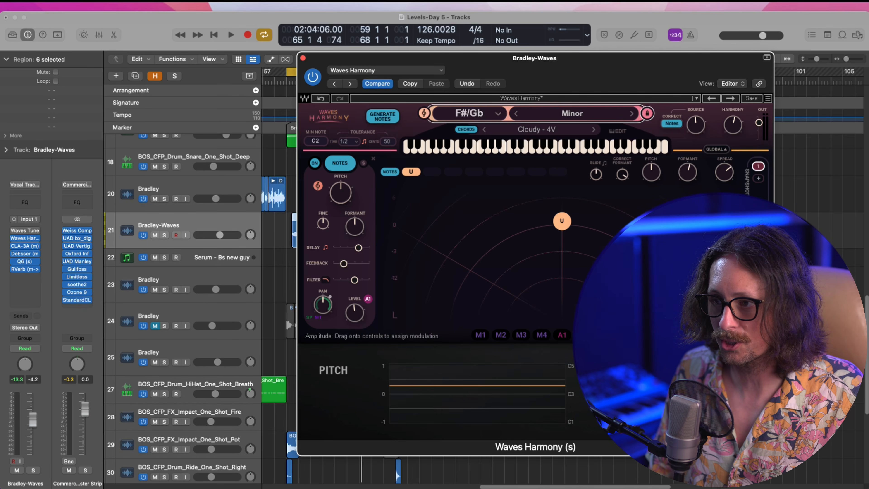
{"action": "left_click", "coordinate": [624, 335]}
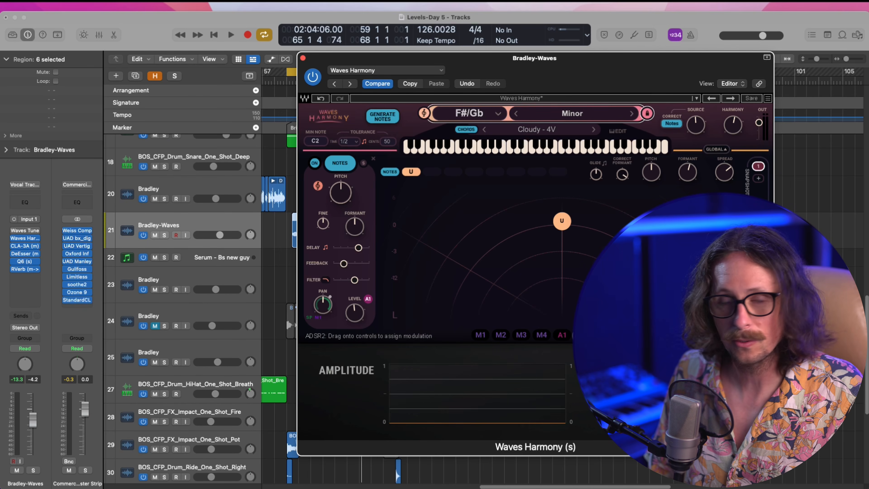
{"action": "left_click", "coordinate": [562, 336]}
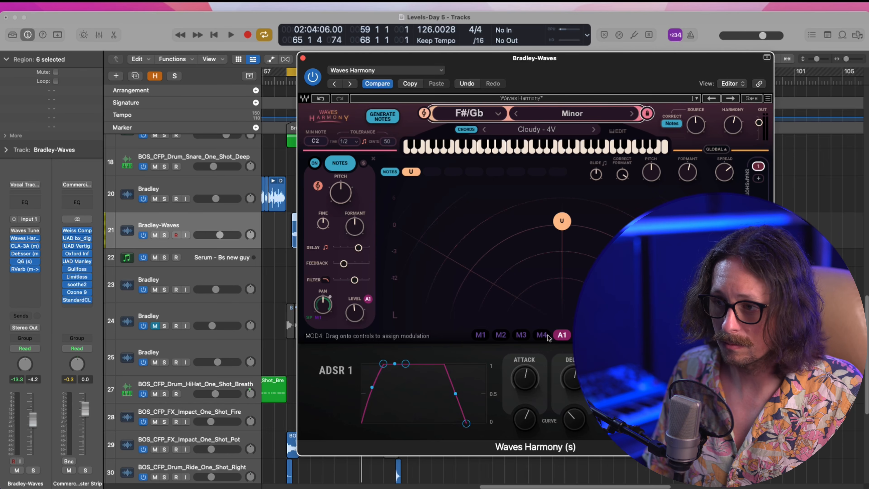
{"action": "left_click", "coordinate": [481, 335]}
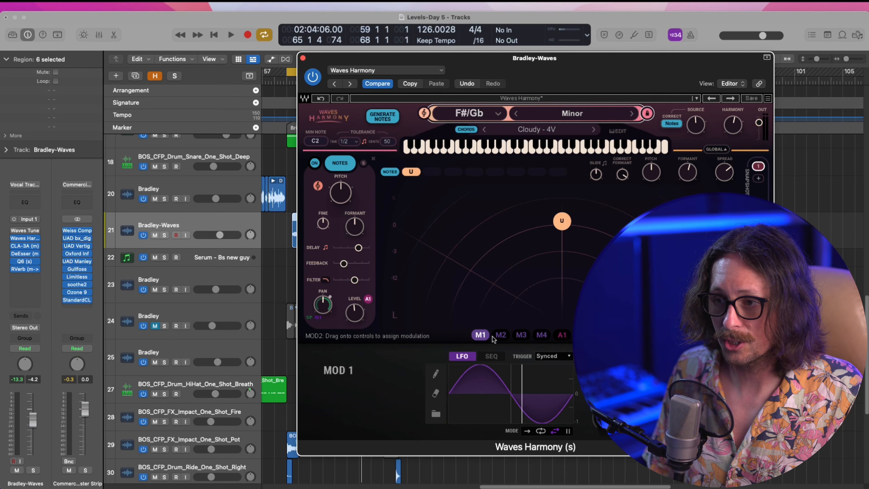
{"action": "left_click", "coordinate": [499, 336]}
{"action": "left_click", "coordinate": [520, 335]}
{"action": "left_click", "coordinate": [540, 335]}
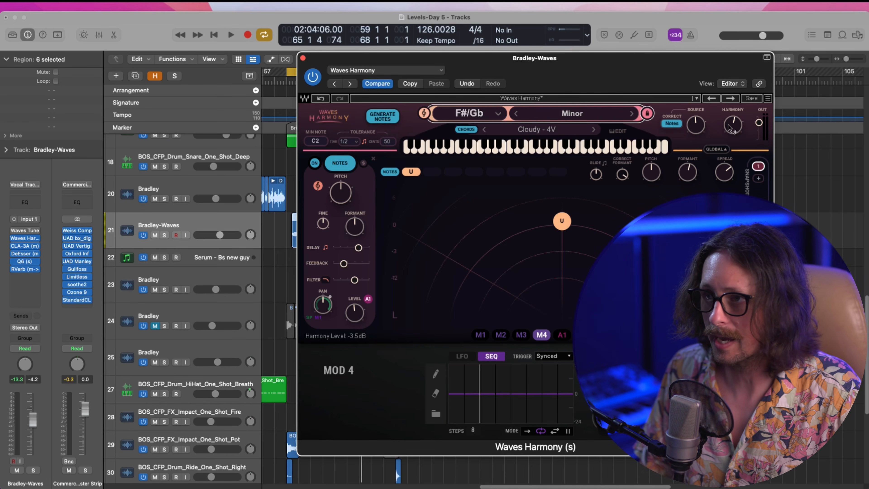
{"action": "left_click_drag", "start_coordinate": [728, 125], "coordinate": [729, 126]}
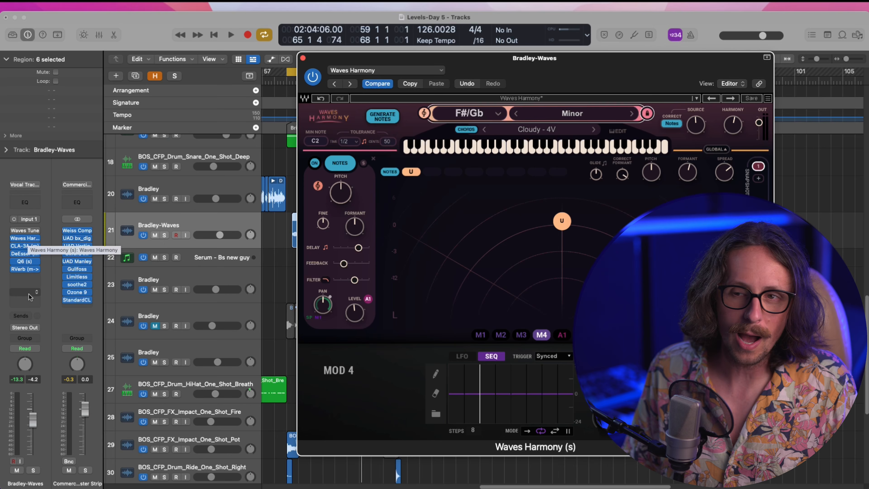
Step: Close Waves Harmony and inspect the settings of the harmony track's CLA-3A, DeEsser, Q6 and RVerb inserts
{"action": "left_click", "coordinate": [27, 237]}
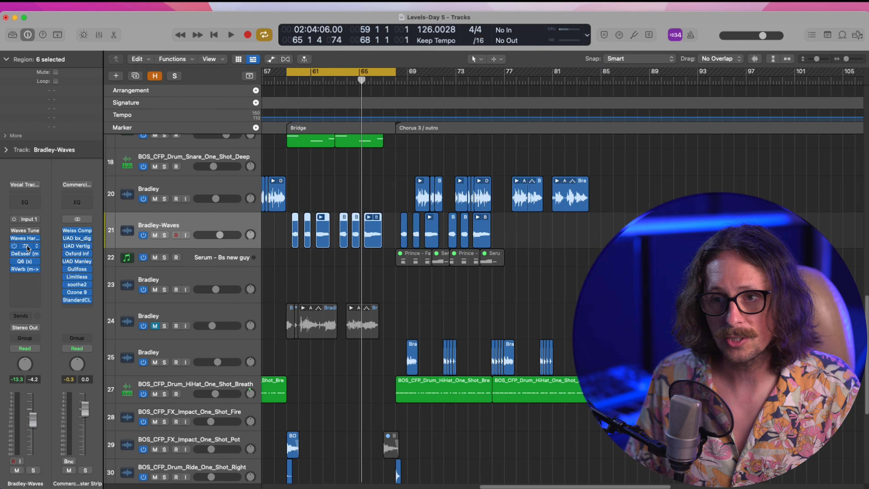
{"action": "left_click", "coordinate": [25, 246]}
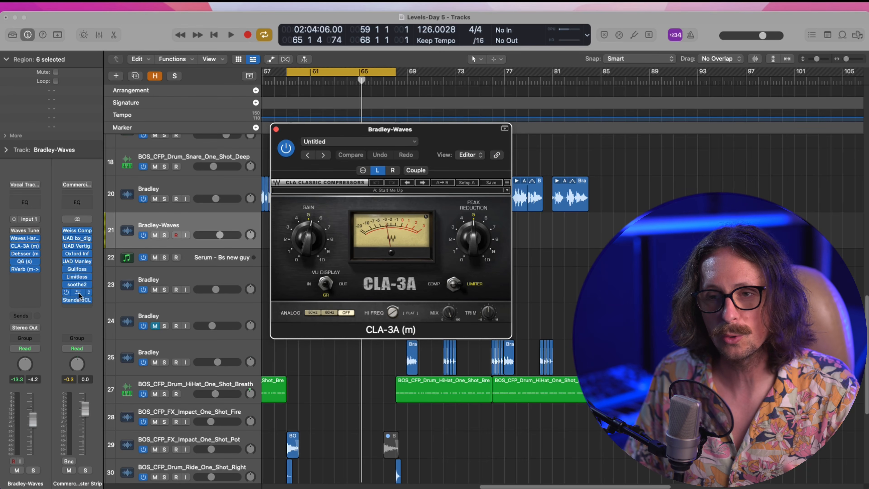
{"action": "left_click", "coordinate": [26, 248]}
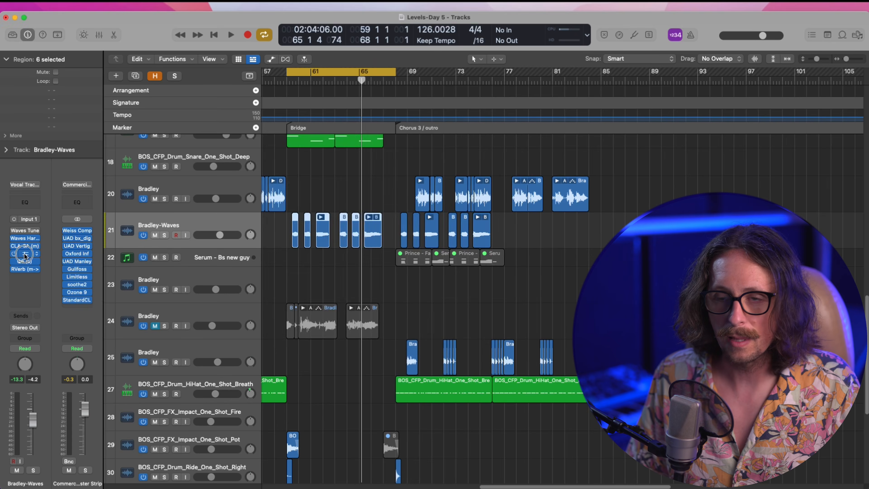
{"action": "left_click", "coordinate": [25, 253]}
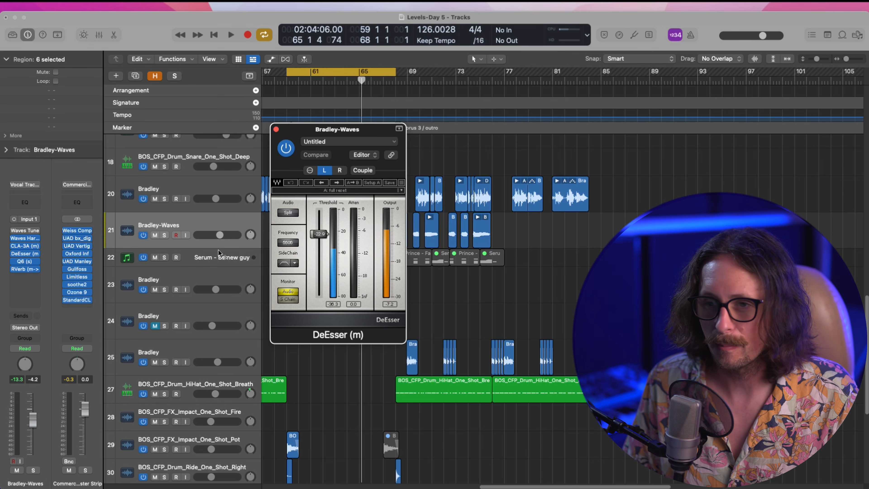
{"action": "left_click", "coordinate": [26, 263]}
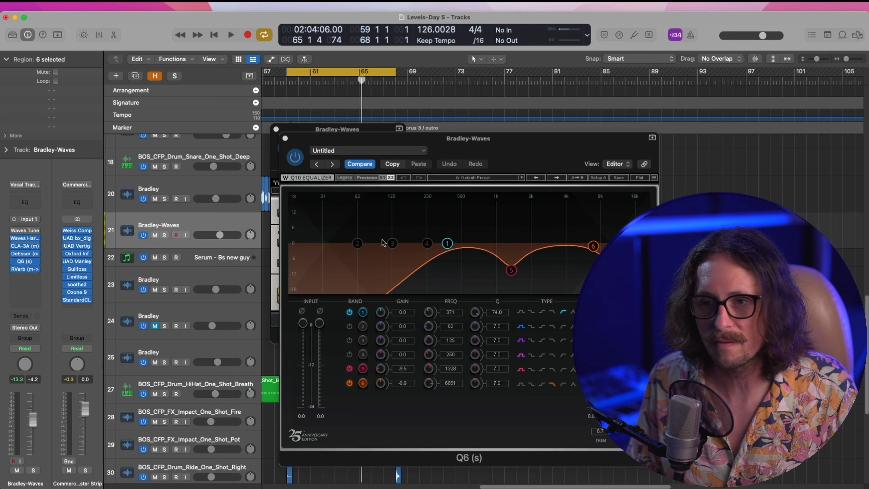
{"action": "left_click", "coordinate": [25, 268]}
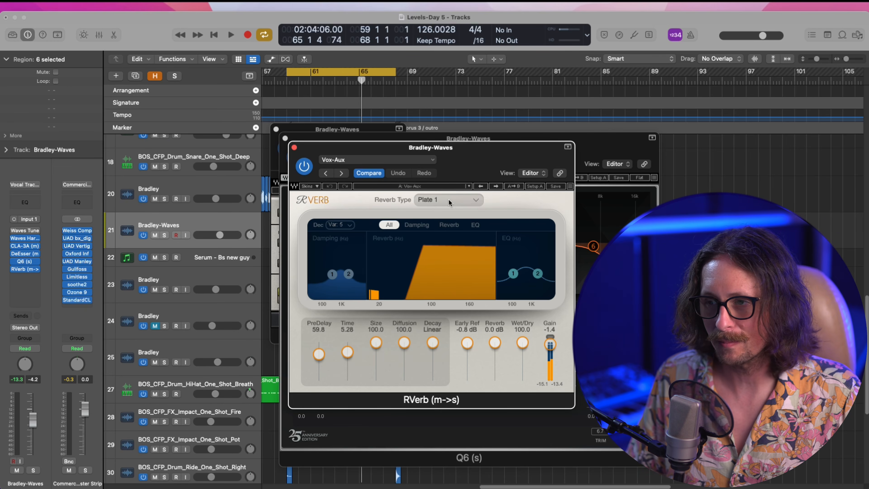
Step: Look through RVerb's artist presets without loading one, and close the open RVerb, Q6 and DeEsser windows
{"action": "left_click", "coordinate": [443, 189]}
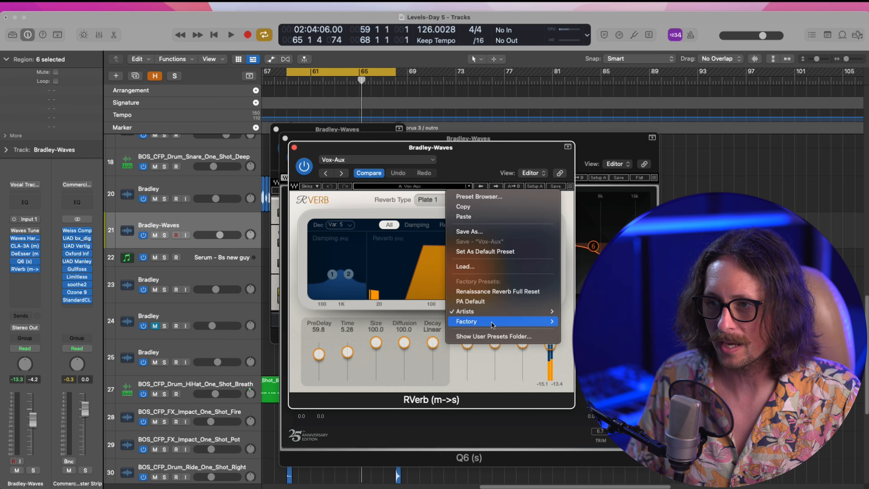
{"action": "mouse_move", "coordinate": [495, 314]}
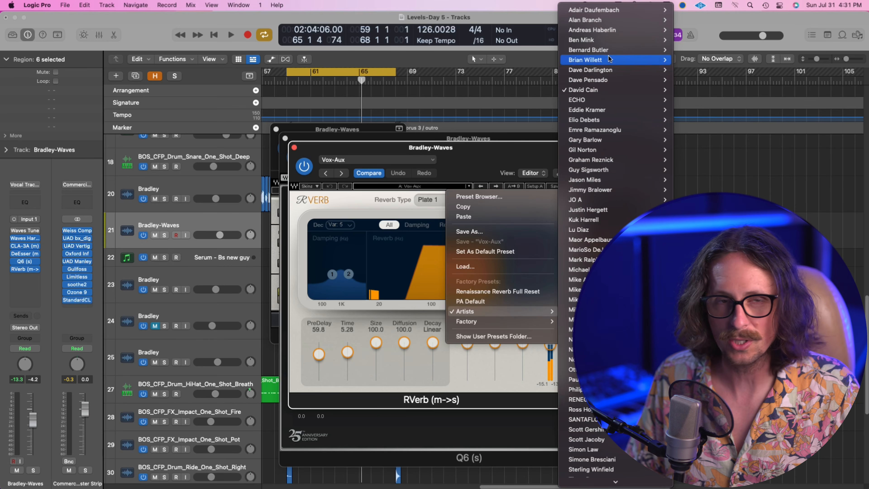
{"action": "mouse_move", "coordinate": [615, 84]}
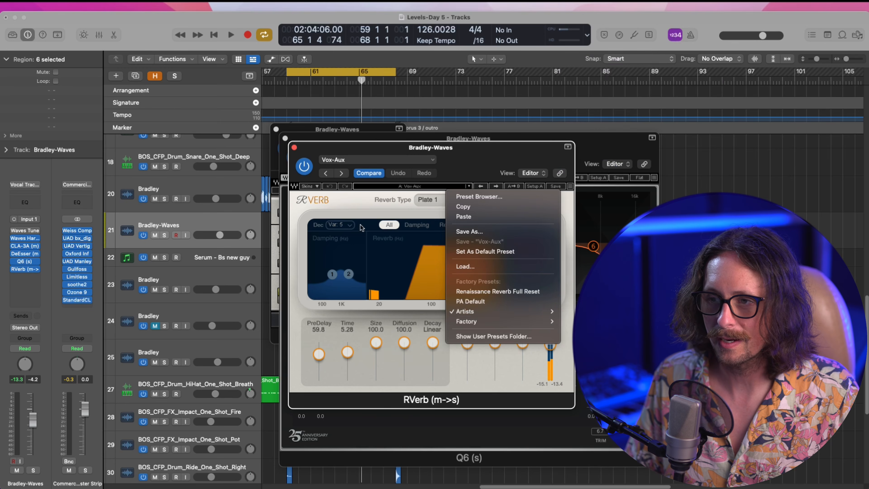
{"action": "left_click", "coordinate": [357, 203]}
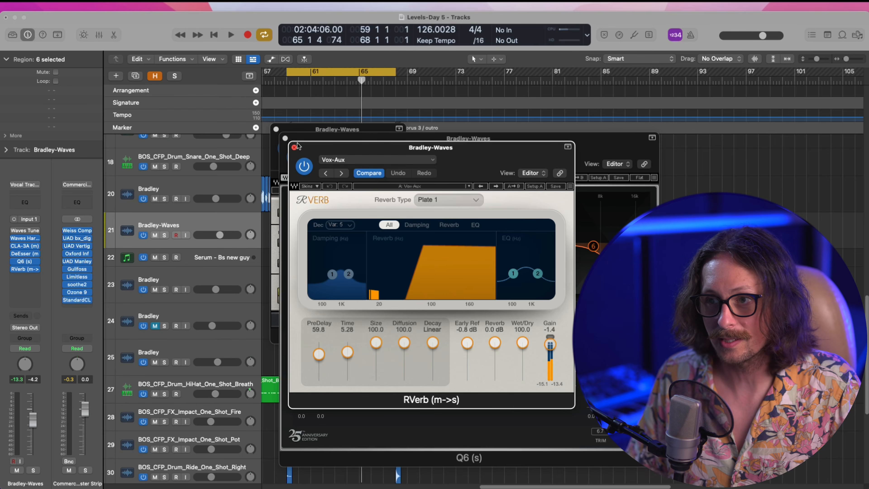
{"action": "left_click", "coordinate": [294, 147]}
{"action": "left_click", "coordinate": [285, 138]}
{"action": "left_click", "coordinate": [275, 129]}
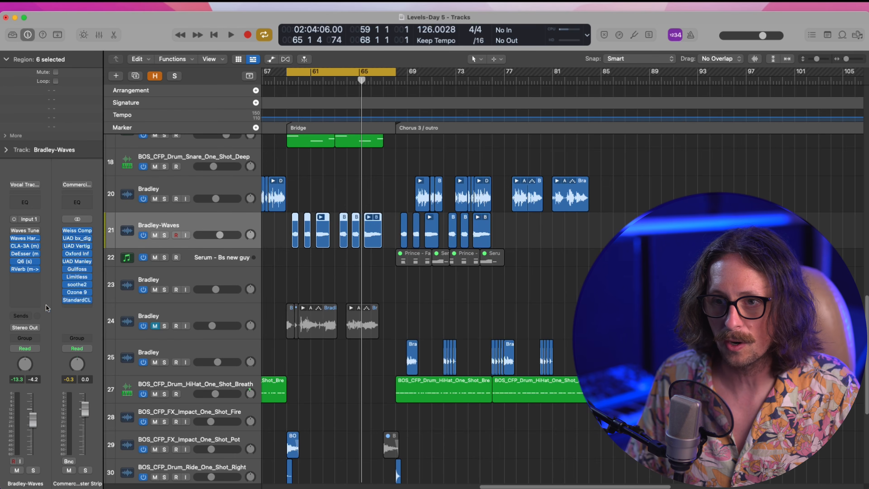
Step: Bypass the harmony track's CLA-3A, DeEsser, Q6 and RVerb inserts and listen to the bridge
{"action": "mouse_move", "coordinate": [14, 248]}
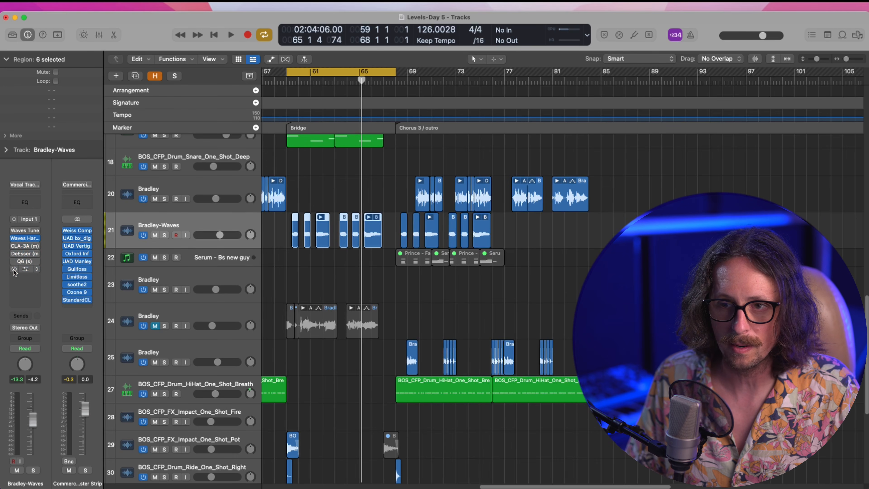
{"action": "key", "text": "space"}
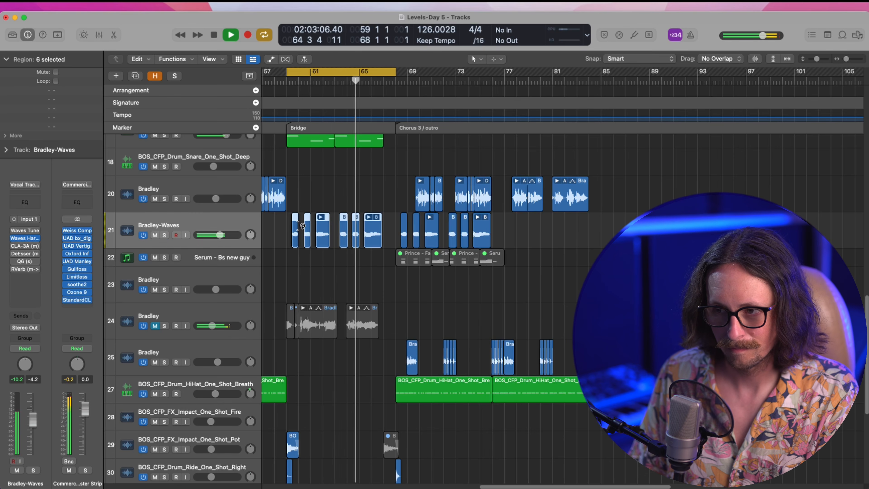
{"action": "key", "text": "space"}
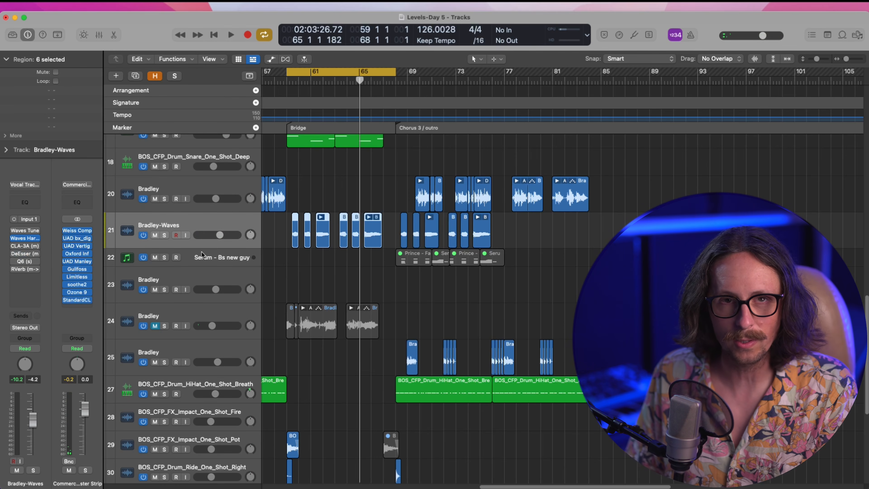
Step: Re-enable the harmony track's CLA-3A, RVerb, Q6 and DeEsser inserts and play the bridge to compare
{"action": "left_click", "coordinate": [14, 246]}
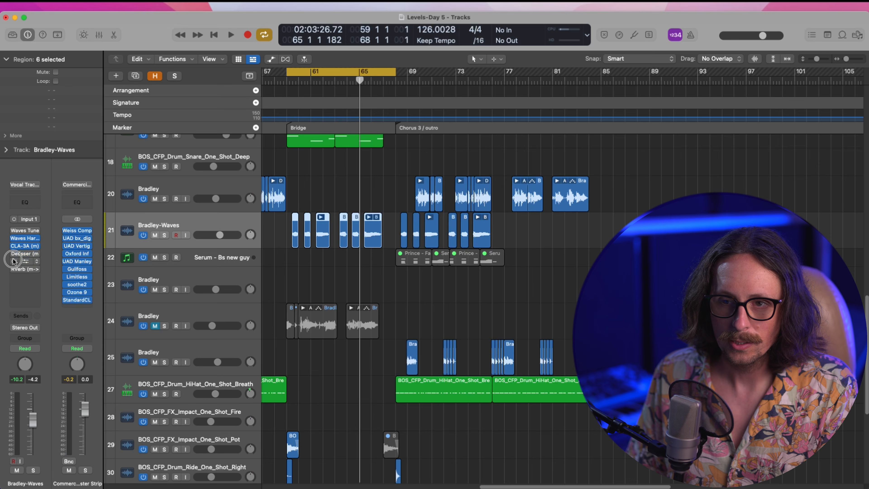
{"action": "left_click", "coordinate": [12, 269]}
{"action": "left_click", "coordinate": [14, 262]}
{"action": "left_click", "coordinate": [14, 253]}
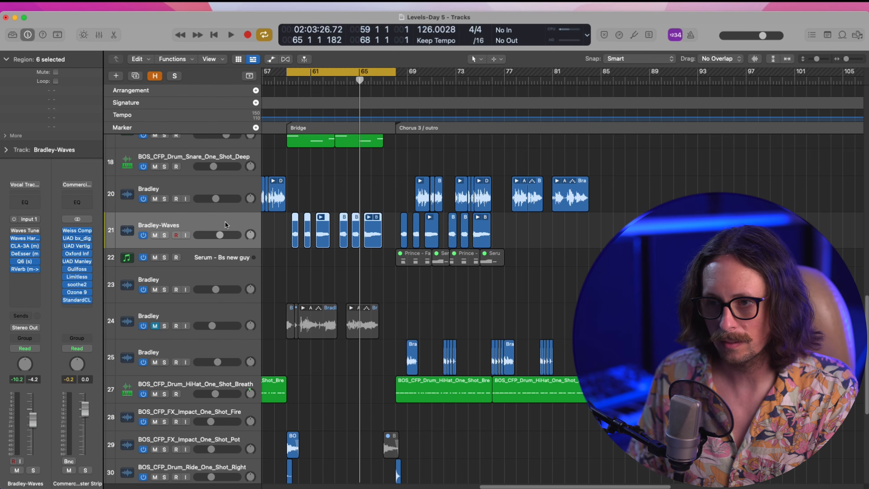
{"action": "key", "text": "space"}
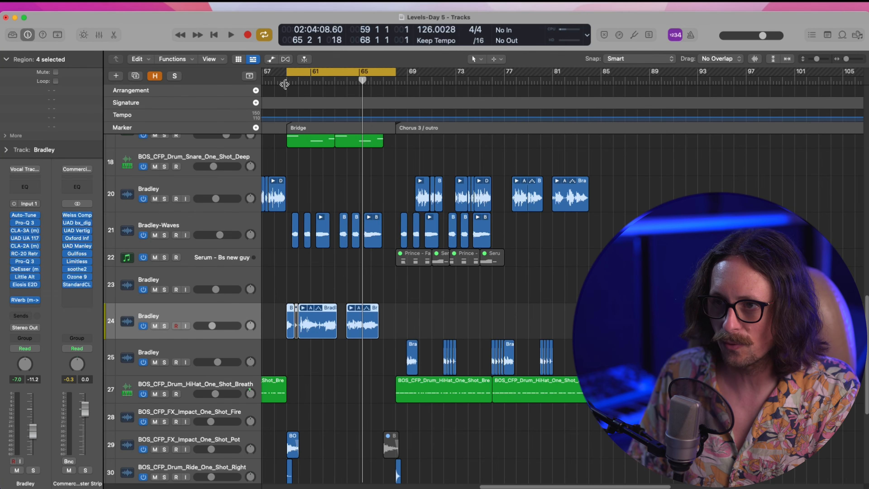
Step: Extend the start of the cycle range back to 58 4 1 and play the bridge
{"action": "left_click_drag", "start_coordinate": [287, 75], "coordinate": [283, 75]}
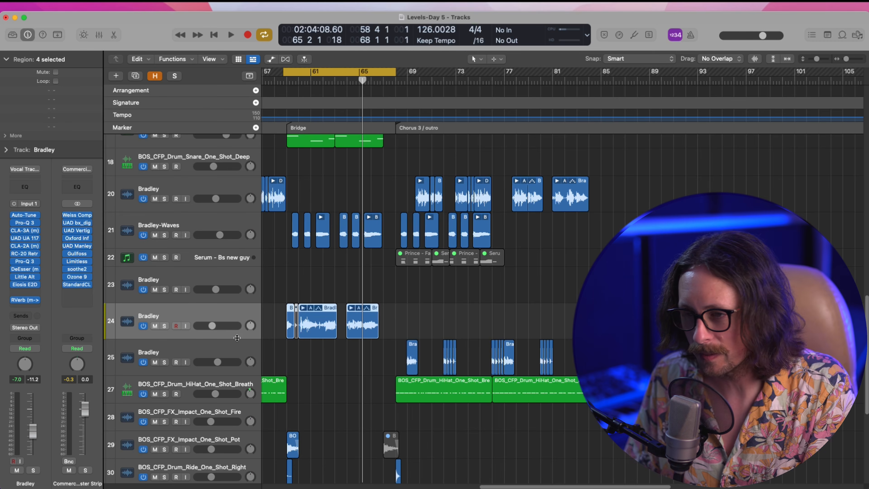
{"action": "key", "text": "space"}
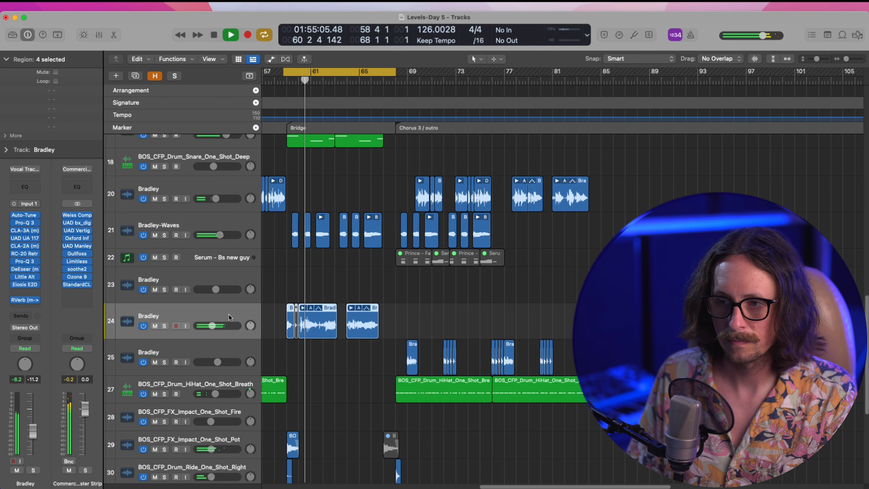
Step: Balance the bridge vocals during playback by raising track 24's volume to -9.0 dB and lowering harmony track 21
{"action": "left_click", "coordinate": [215, 328]}
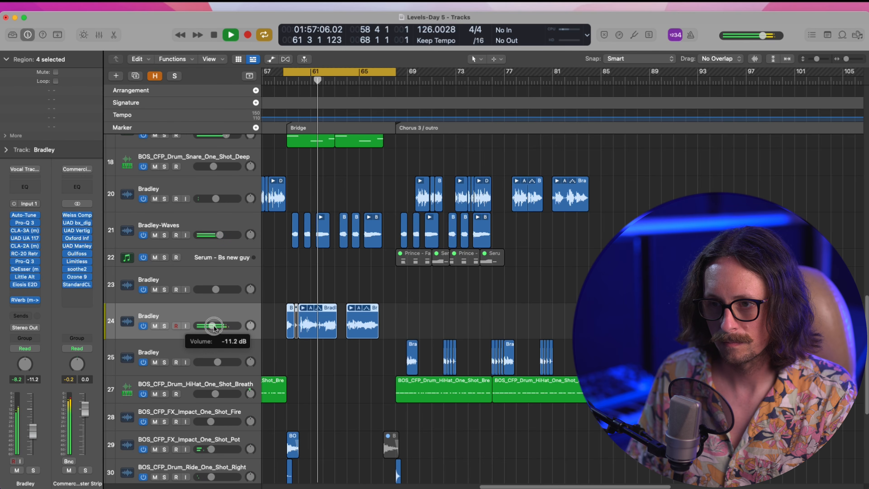
{"action": "left_click_drag", "start_coordinate": [214, 328], "coordinate": [216, 328]}
{"action": "left_click_drag", "start_coordinate": [219, 235], "coordinate": [215, 235]}
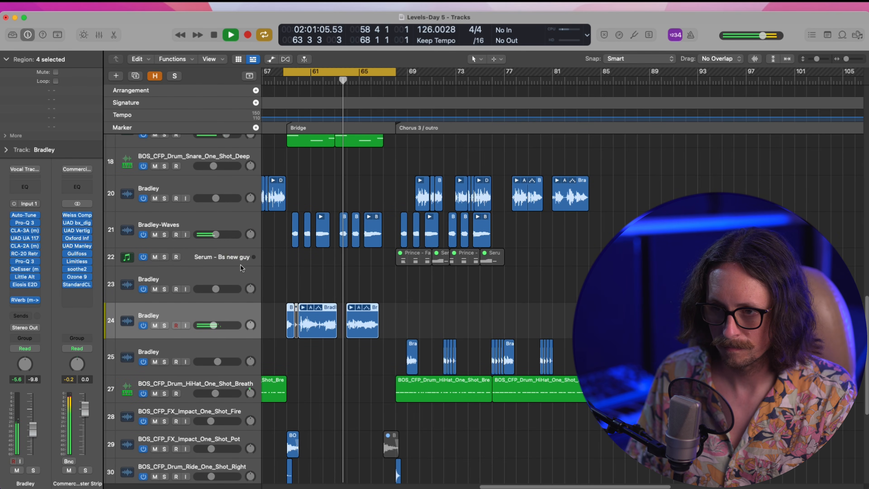
{"action": "left_click_drag", "start_coordinate": [218, 328], "coordinate": [217, 328]}
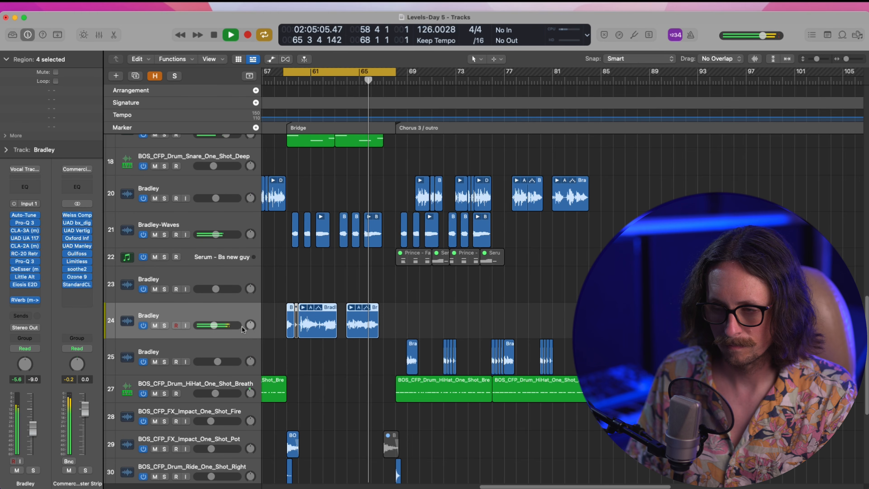